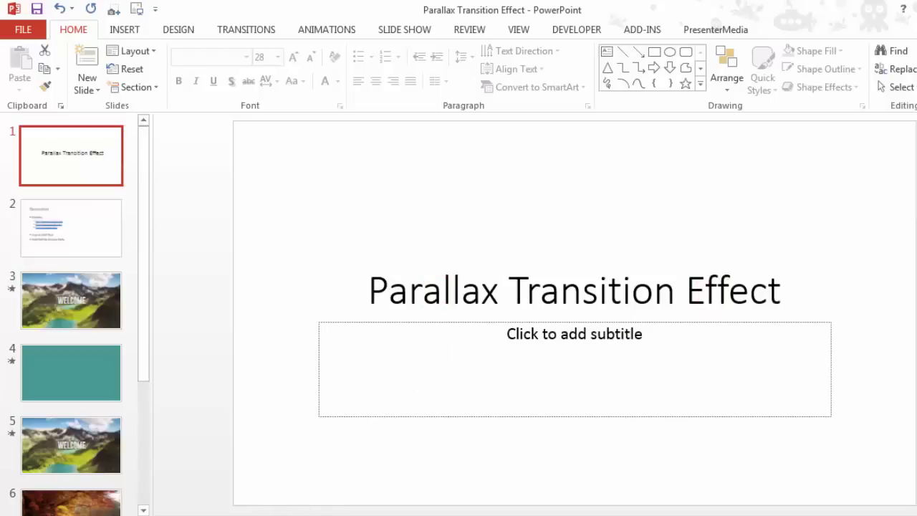
- In Chrome, go to the qlinedesign.com tab and scroll down past its parallax drawer photo
click(215, 458)
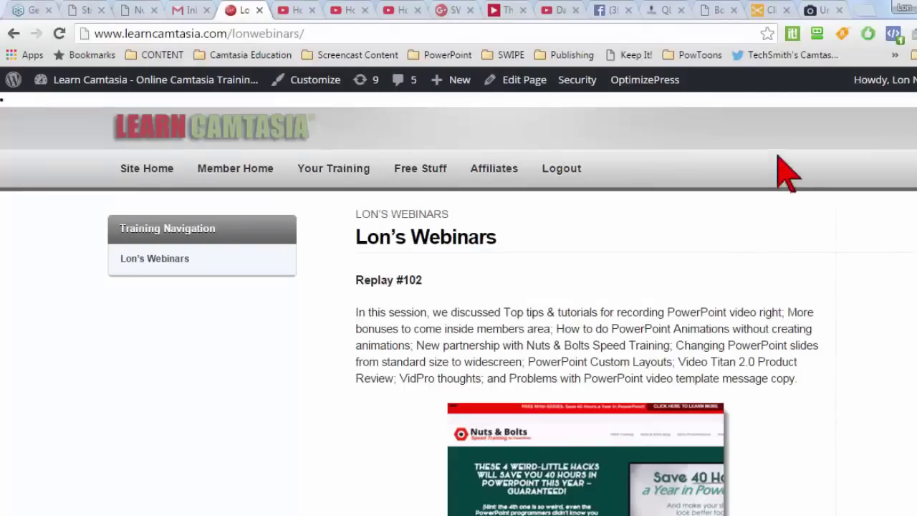
click(658, 11)
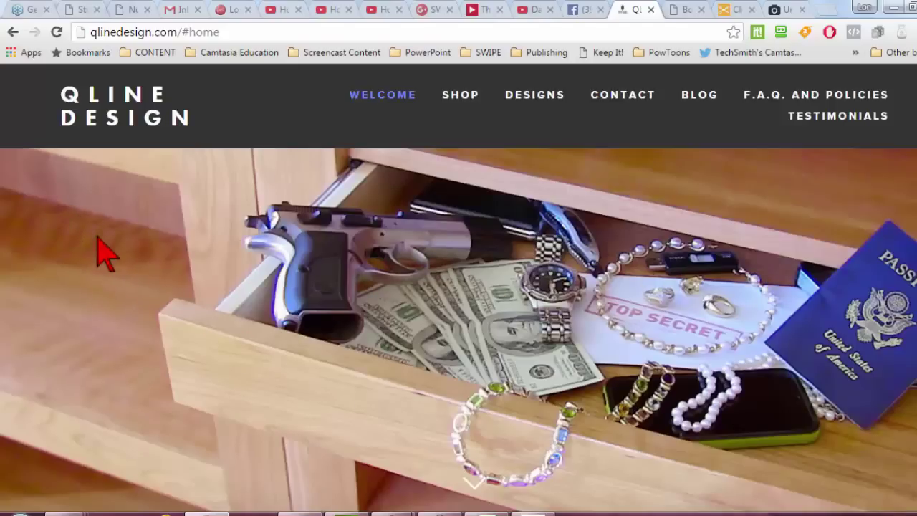
scroll(93, 230, down, 2)
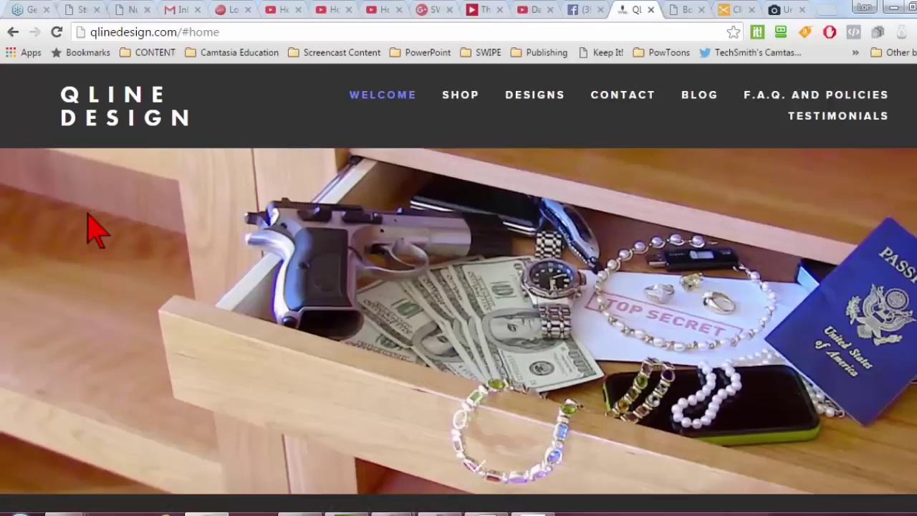
scroll(89, 214, down, 1)
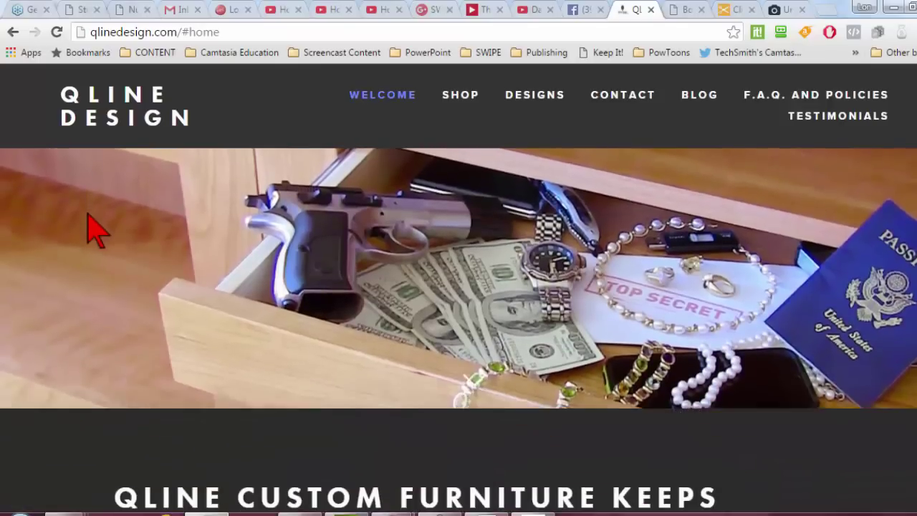
scroll(90, 215, down, 1)
scroll(90, 226, down, 1)
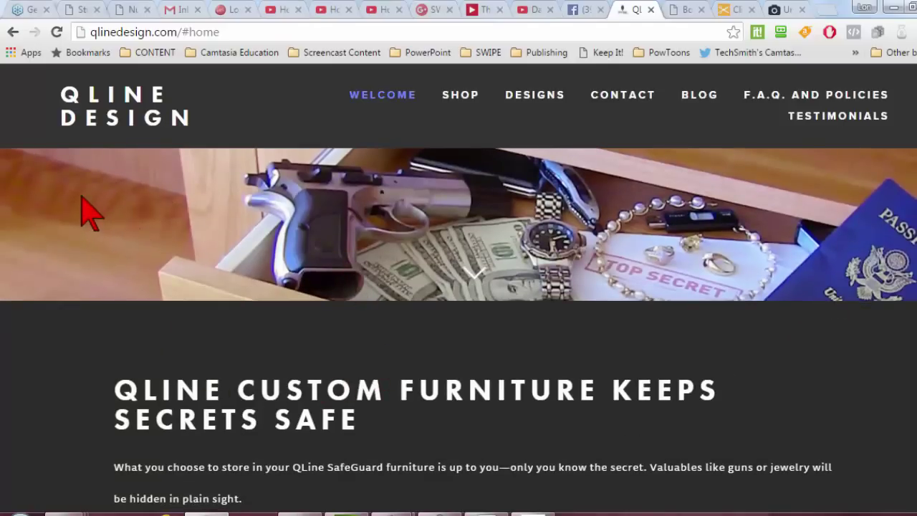
scroll(80, 212, down, 2)
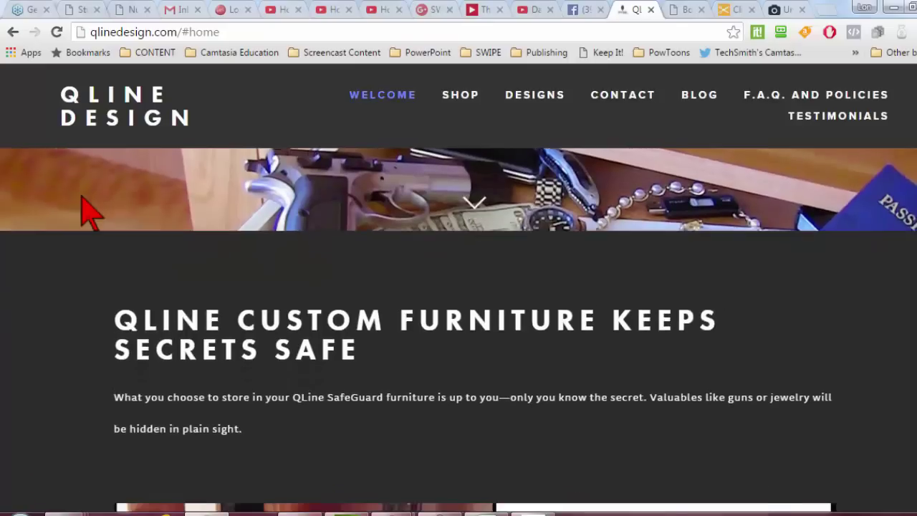
scroll(83, 212, down, 2)
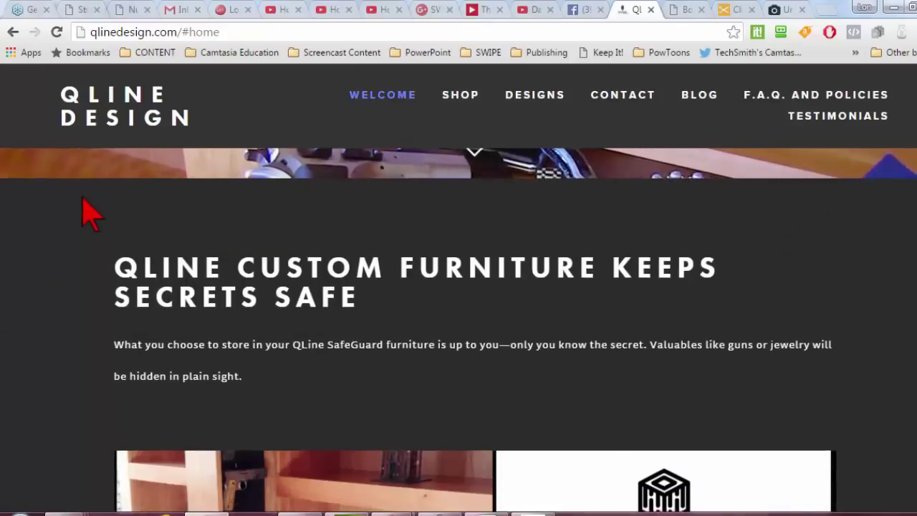
- Scroll up and down through the About section to demonstrate the parallax scrolling effect
scroll(97, 229, up, 3)
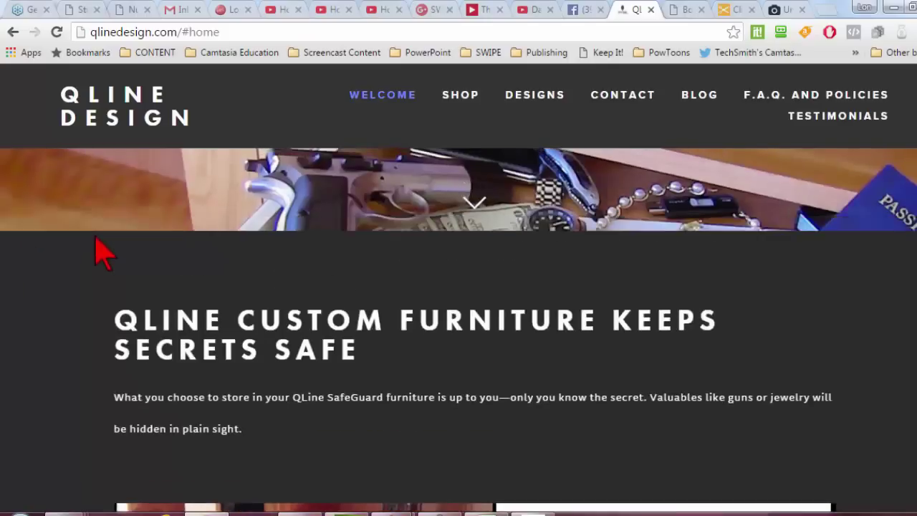
scroll(100, 253, up, 3)
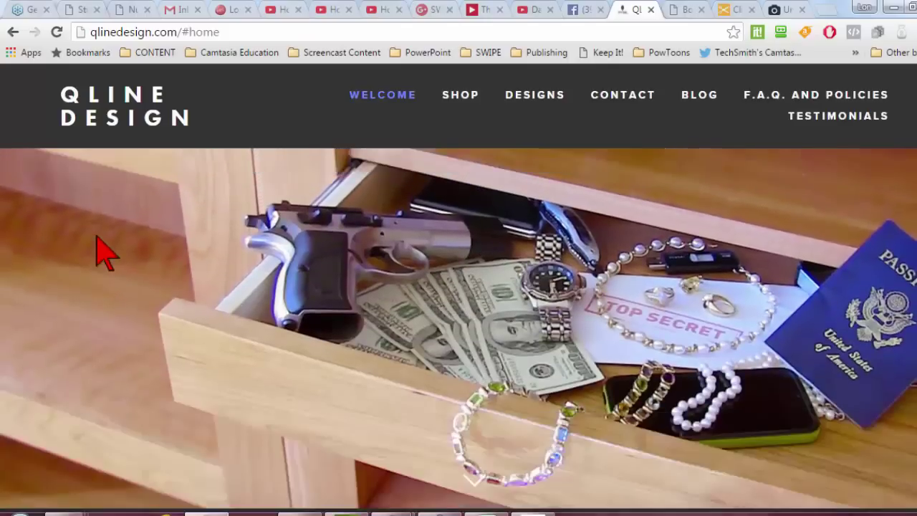
scroll(101, 252, down, 3)
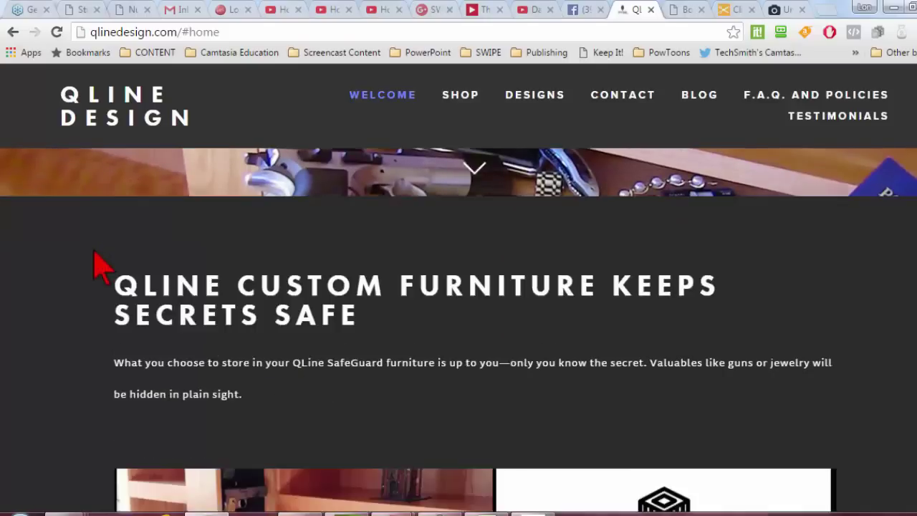
scroll(98, 264, down, 8)
scroll(98, 271, down, 10)
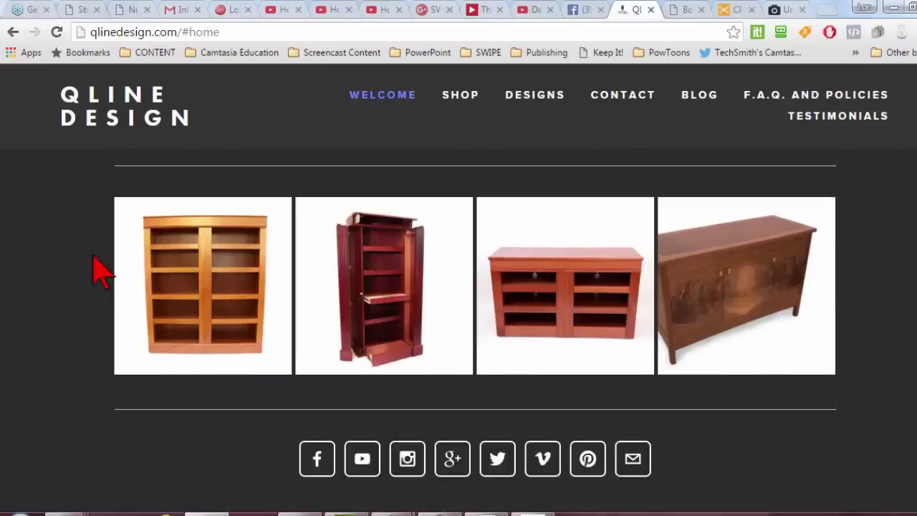
scroll(99, 270, up, 1)
scroll(99, 271, up, 4)
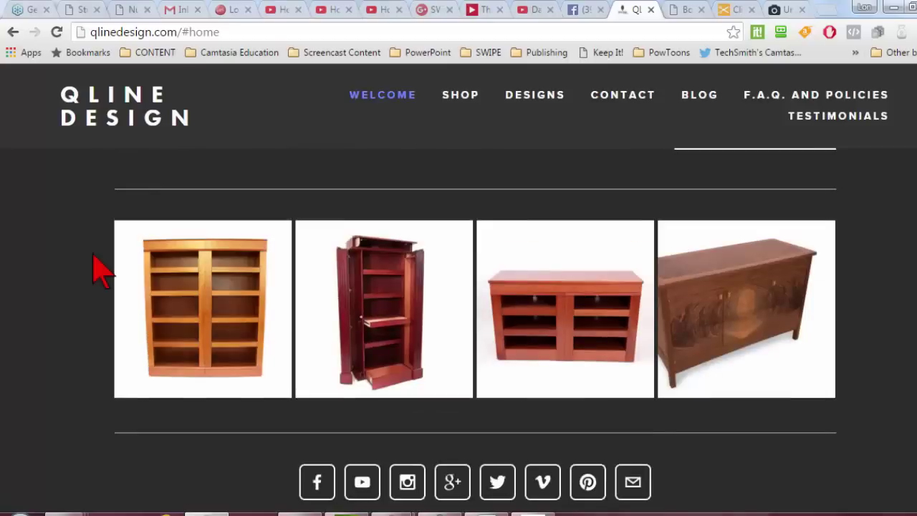
scroll(98, 271, down, 2)
scroll(100, 271, down, 5)
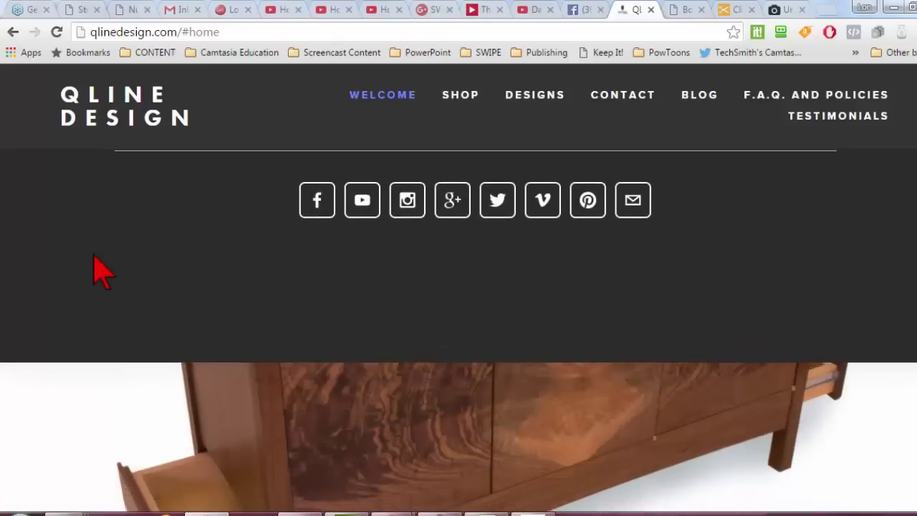
scroll(104, 271, down, 1)
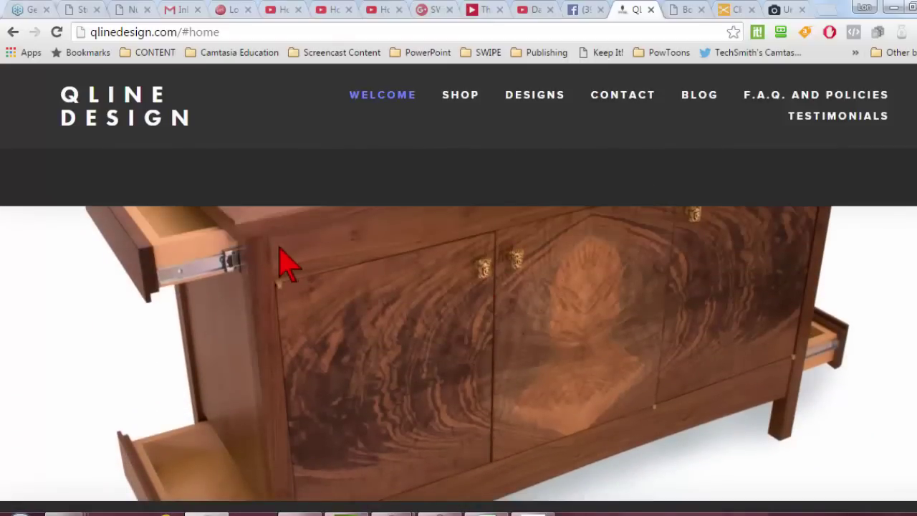
scroll(285, 265, down, 3)
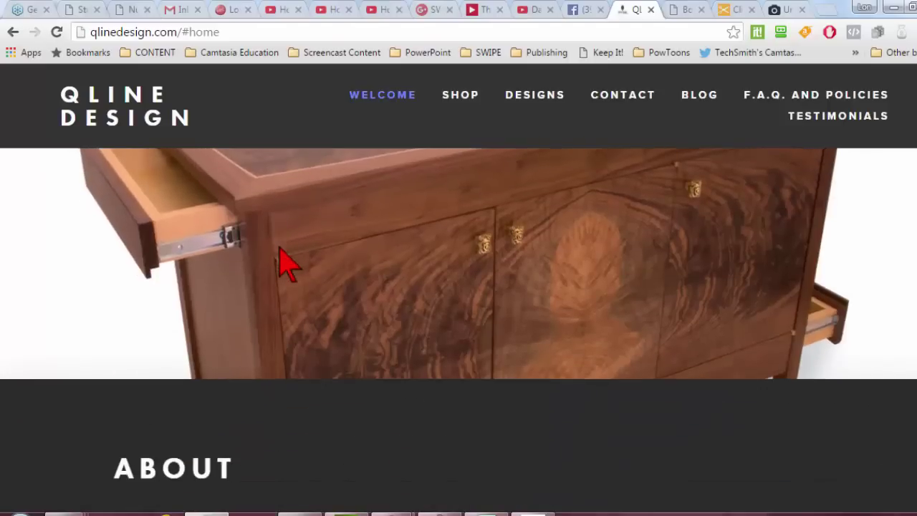
scroll(280, 256, down, 3)
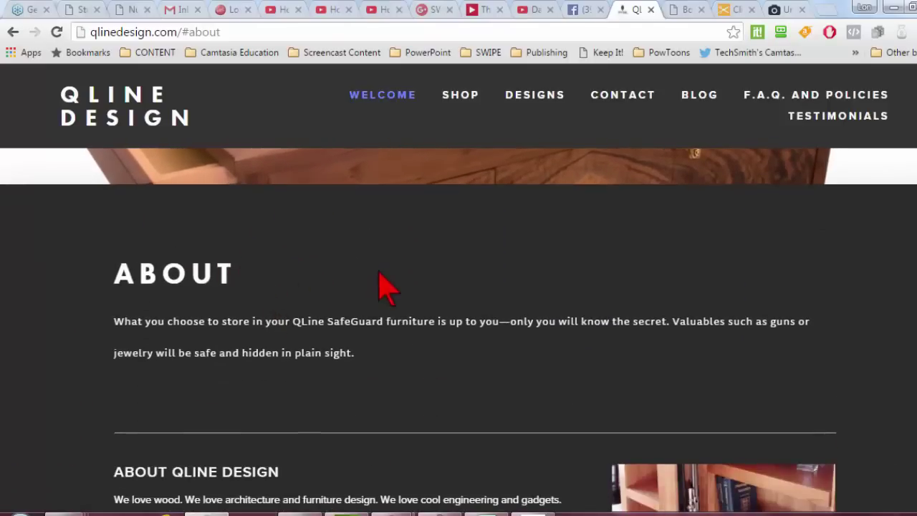
scroll(380, 286, down, 1)
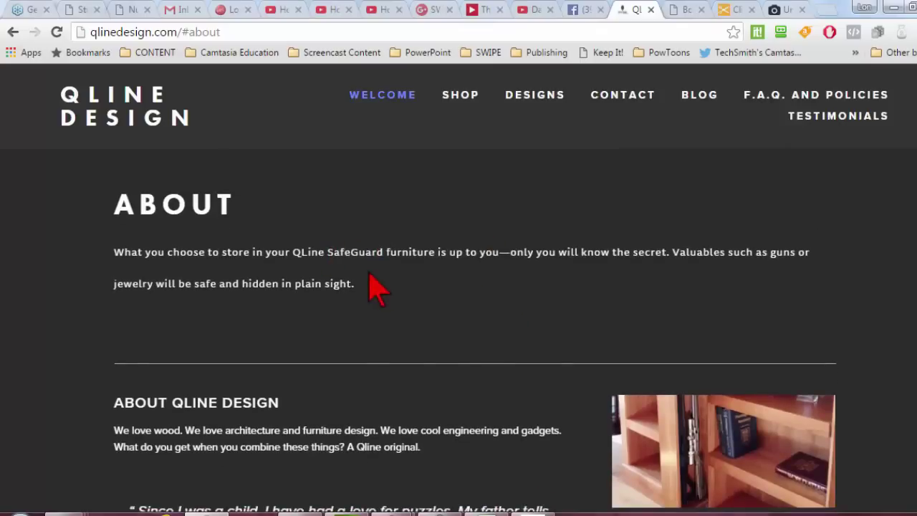
scroll(373, 280, down, 4)
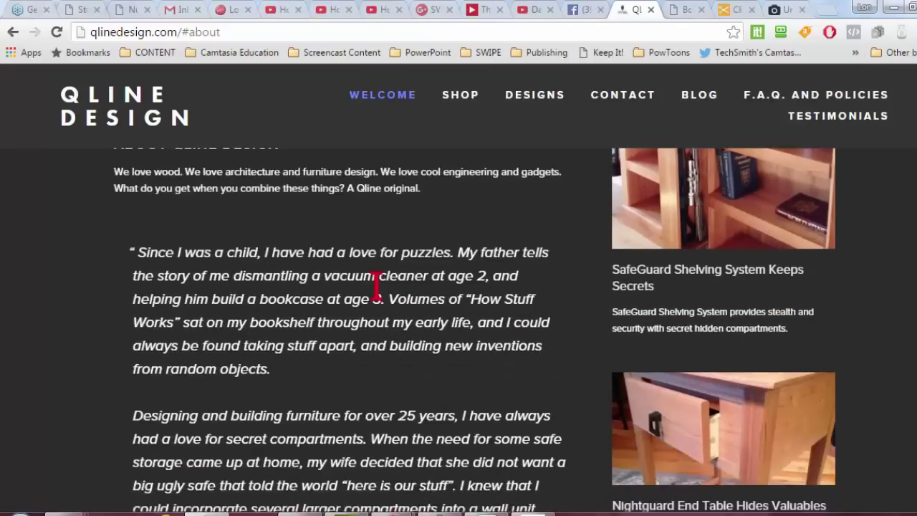
scroll(380, 294, down, 2)
scroll(904, 342, up, 7)
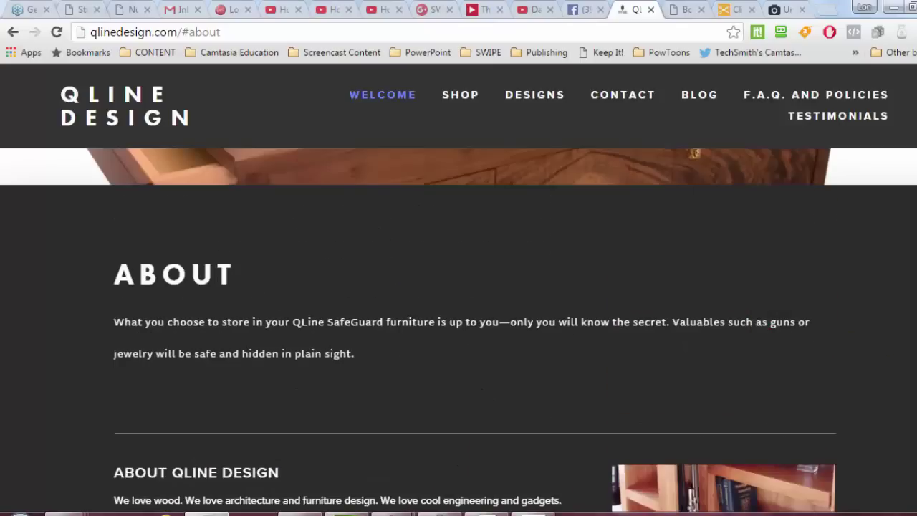
scroll(329, 297, up, 3)
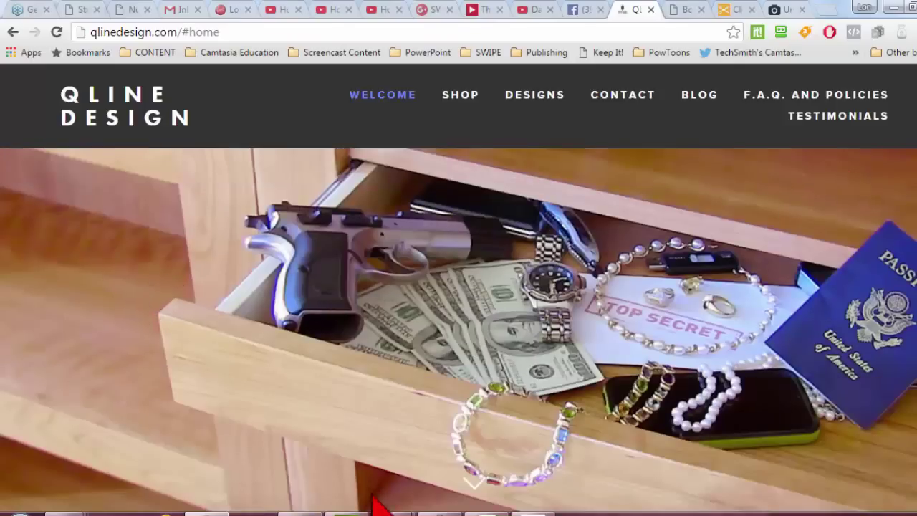
mouse_move(392, 513)
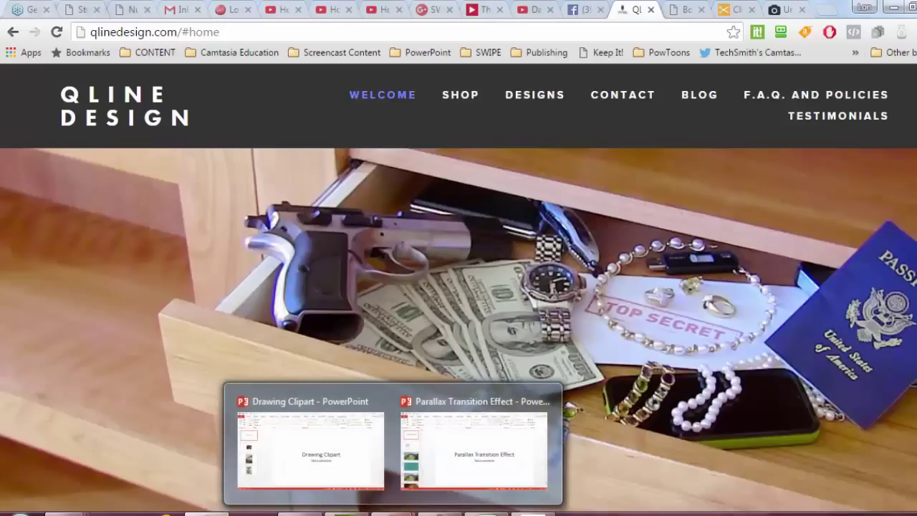
- Return to the Parallax Transition Effect deck and show slide 3's WELCOME mountain-lake photo
click(462, 466)
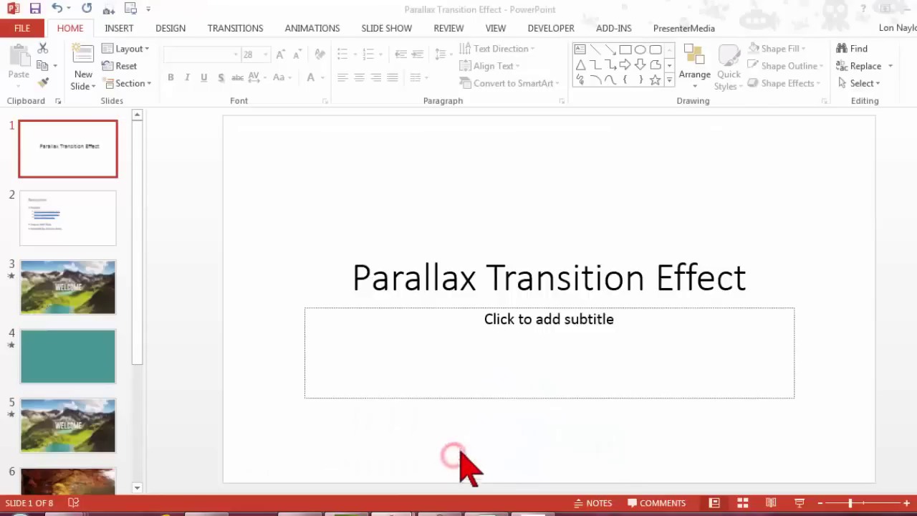
click(100, 283)
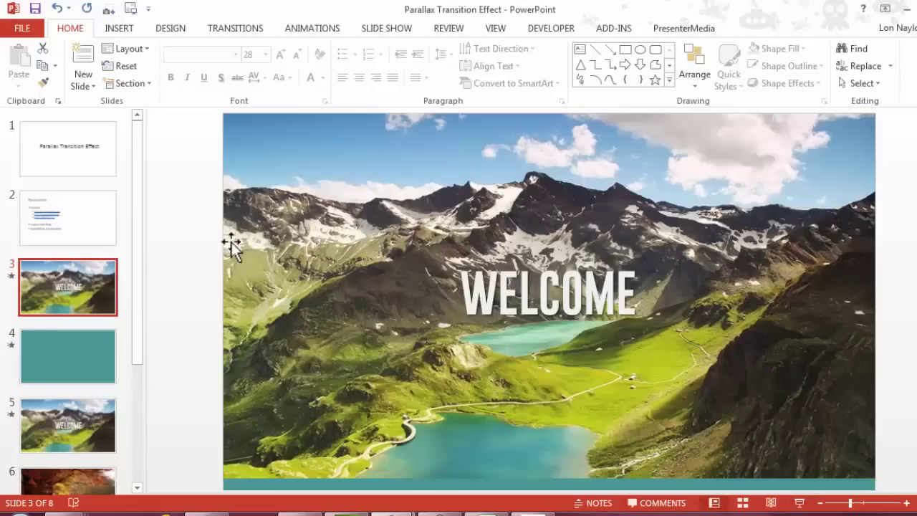
- Look at the blank slide 8, then go to the Resources slide 2
click(186, 195)
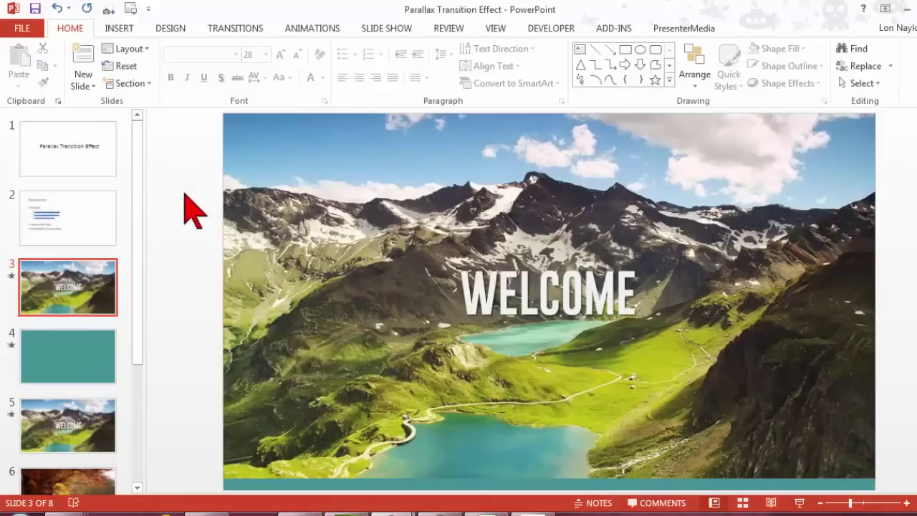
drag(137, 171, 132, 383)
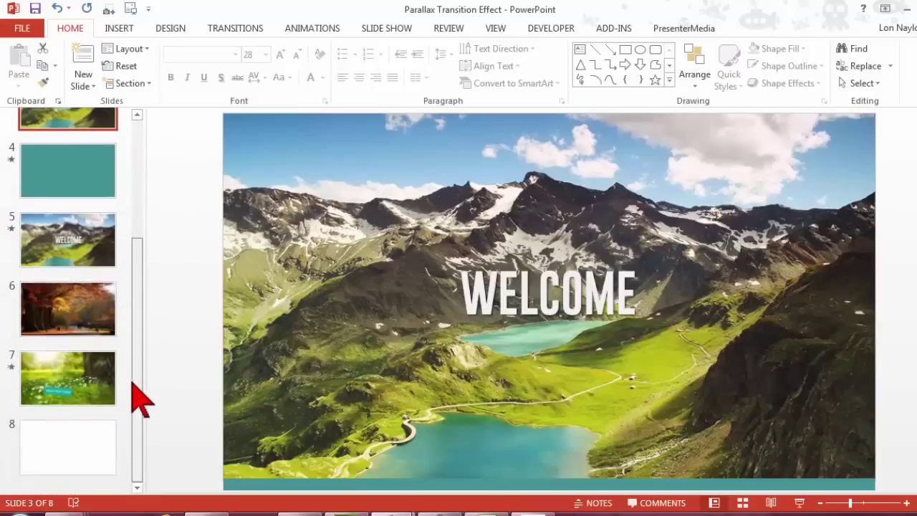
click(70, 444)
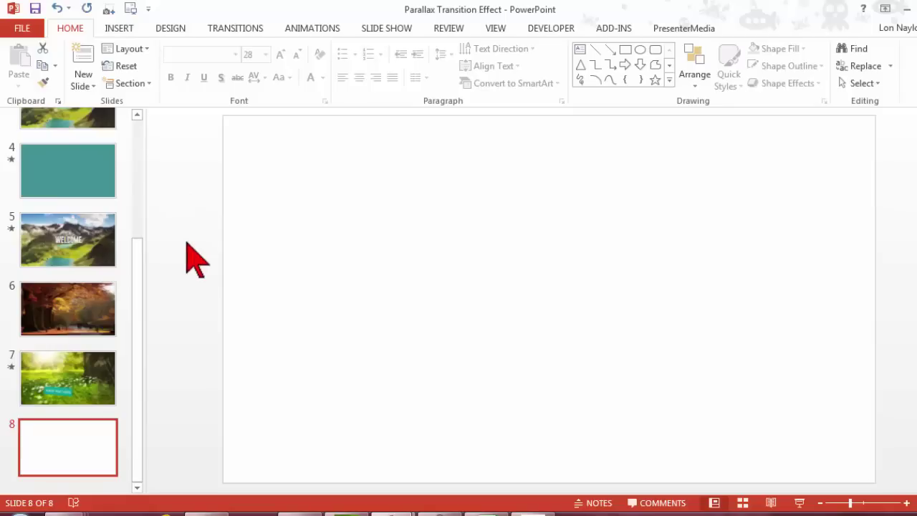
scroll(103, 236, up, 3)
click(100, 226)
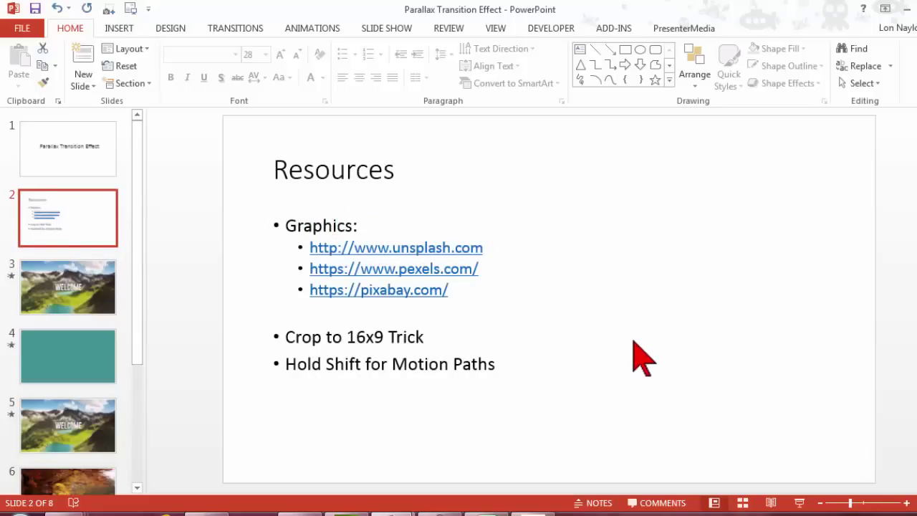
- Follow the unsplash.com link on the Resources slide to open it in the browser
key(Page_Down)
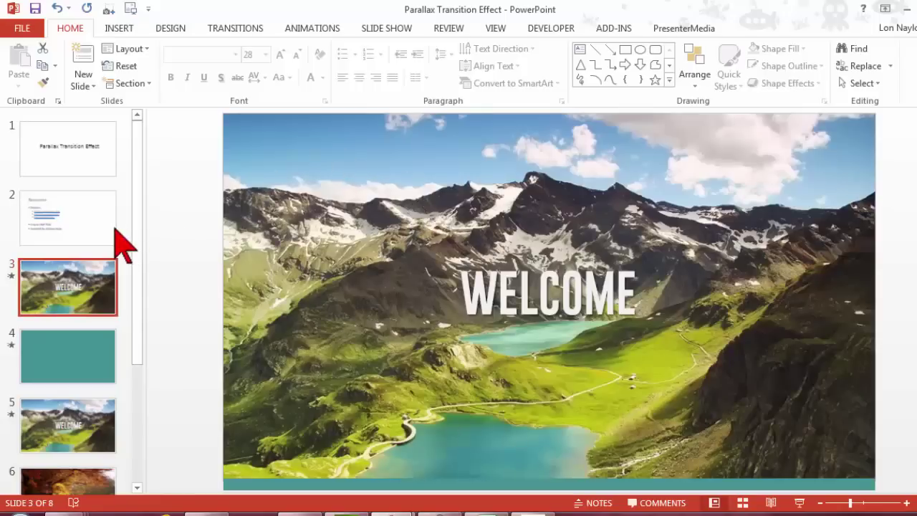
click(113, 228)
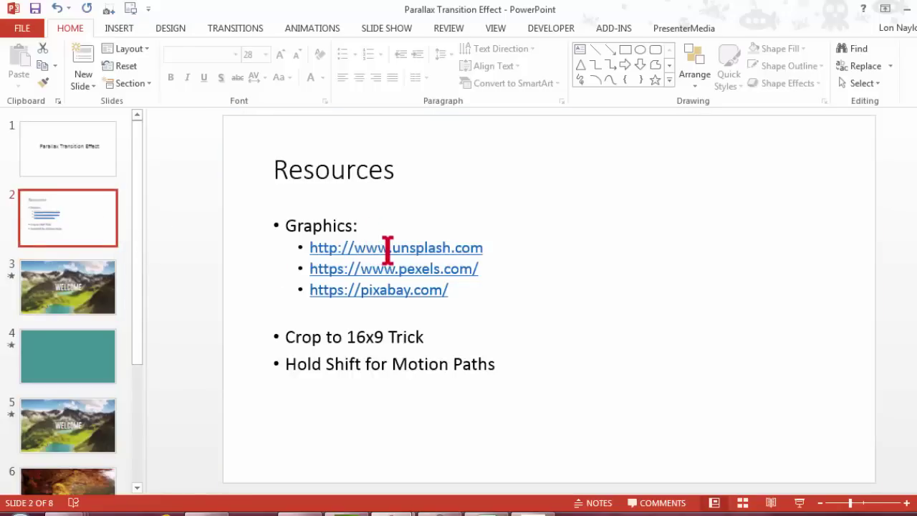
ctrl+click(437, 249)
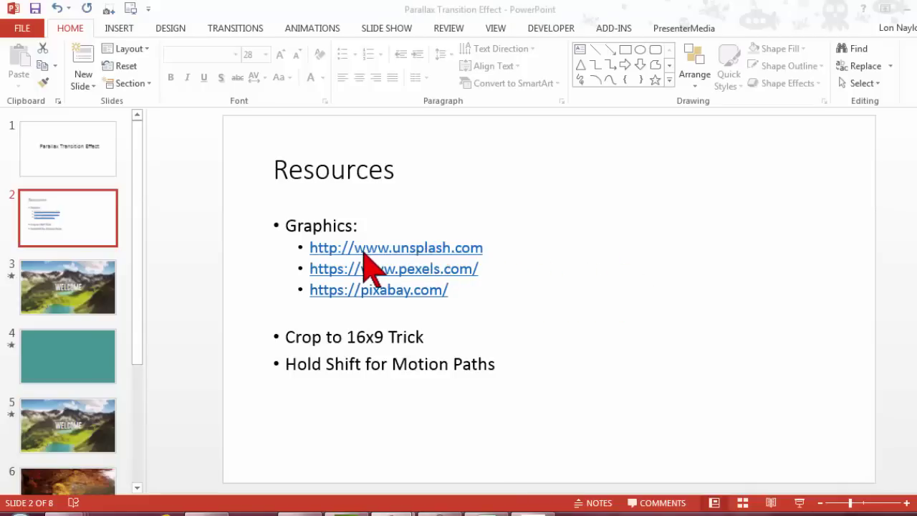
ctrl+click(454, 249)
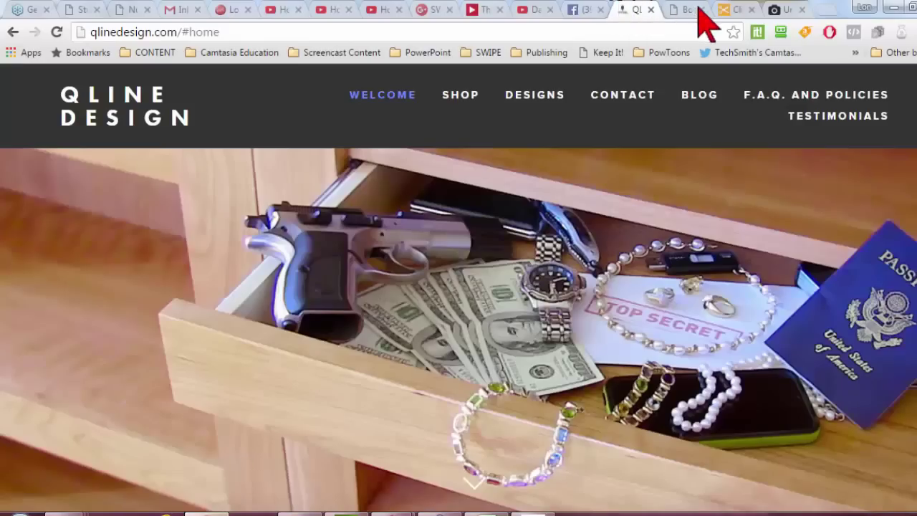
- Browse the Unsplash photo feed in Chrome for a suitable image
click(784, 10)
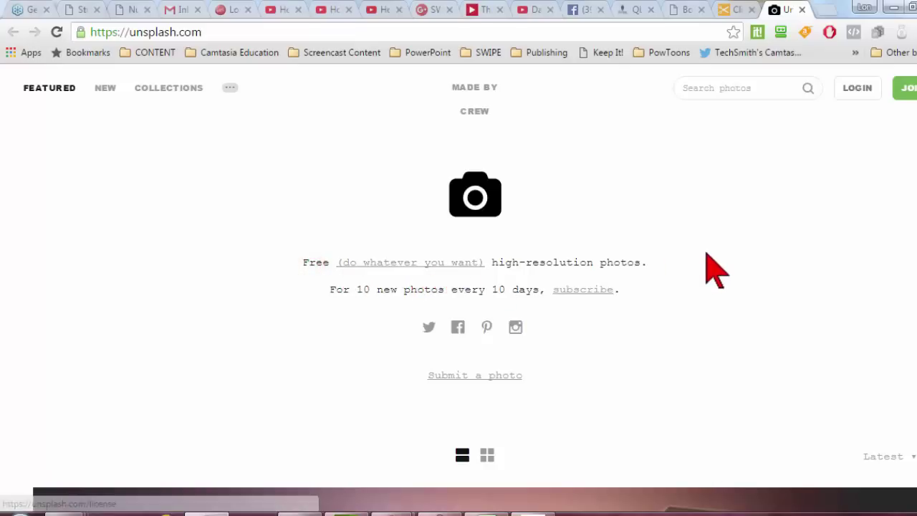
scroll(766, 273, down, 5)
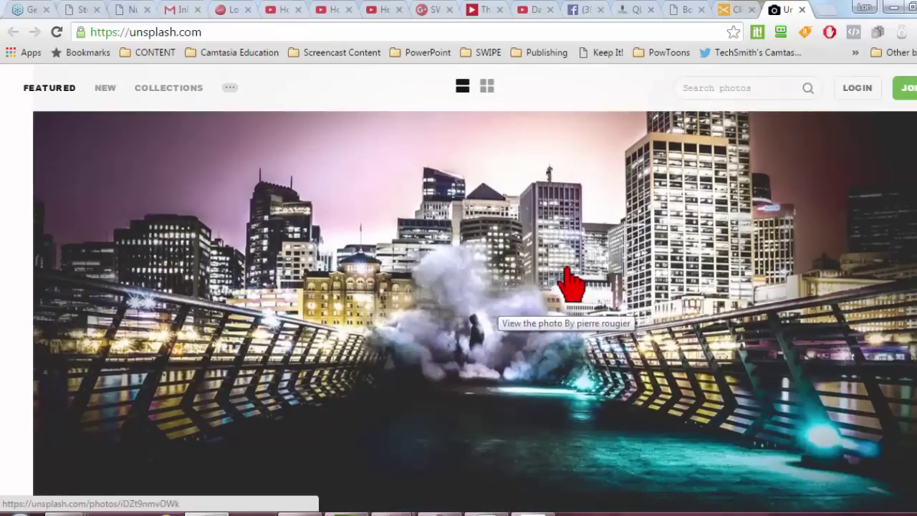
scroll(650, 315, up, 5)
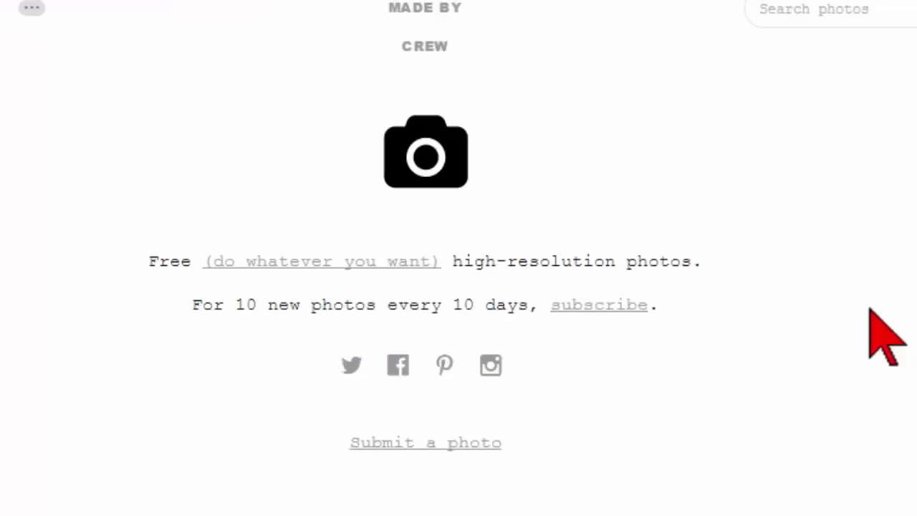
scroll(855, 313, up, 1)
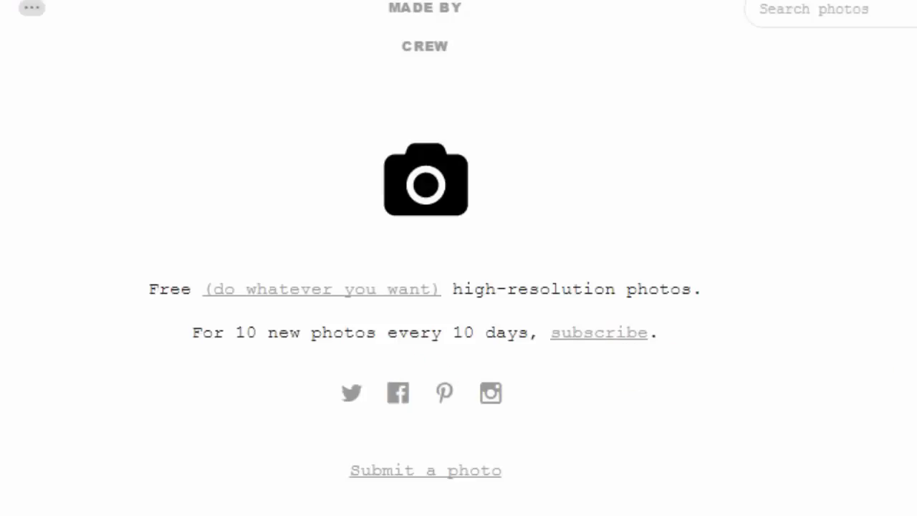
scroll(864, 317, down, 1)
scroll(864, 317, down, 3)
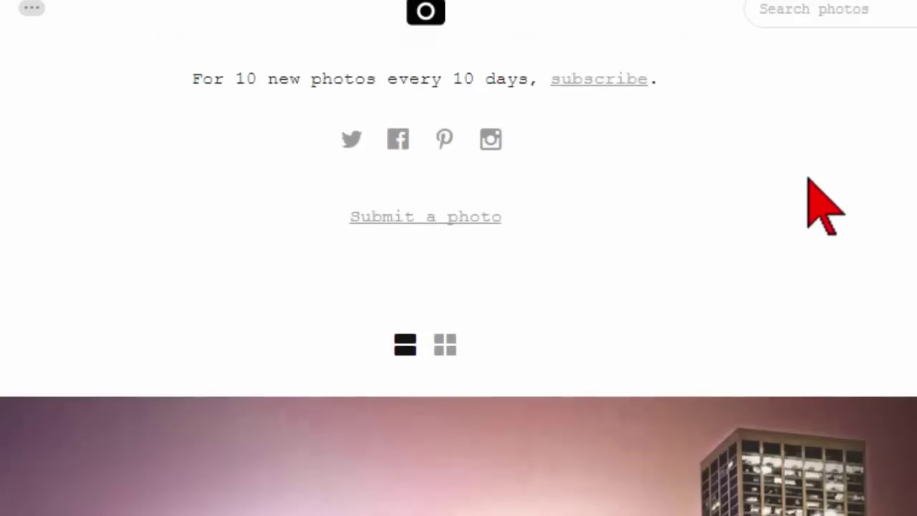
scroll(663, 231, up, 3)
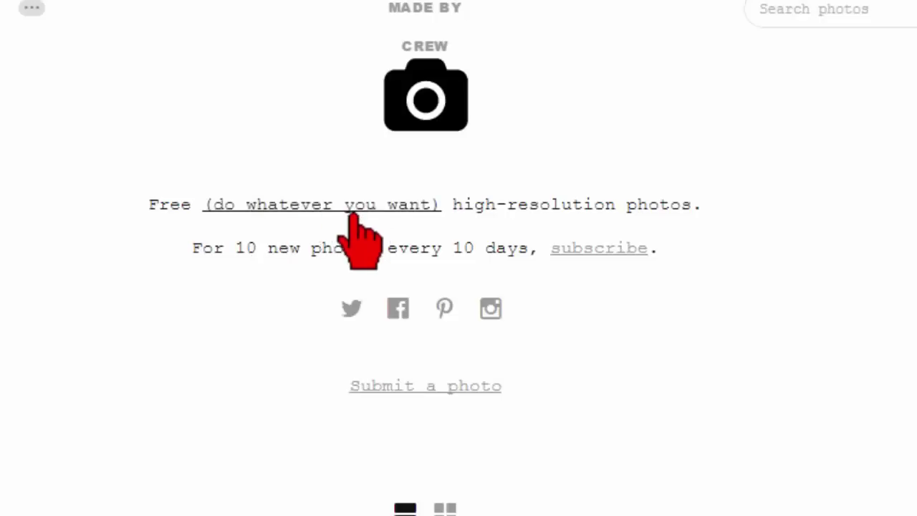
scroll(880, 255, down, 5)
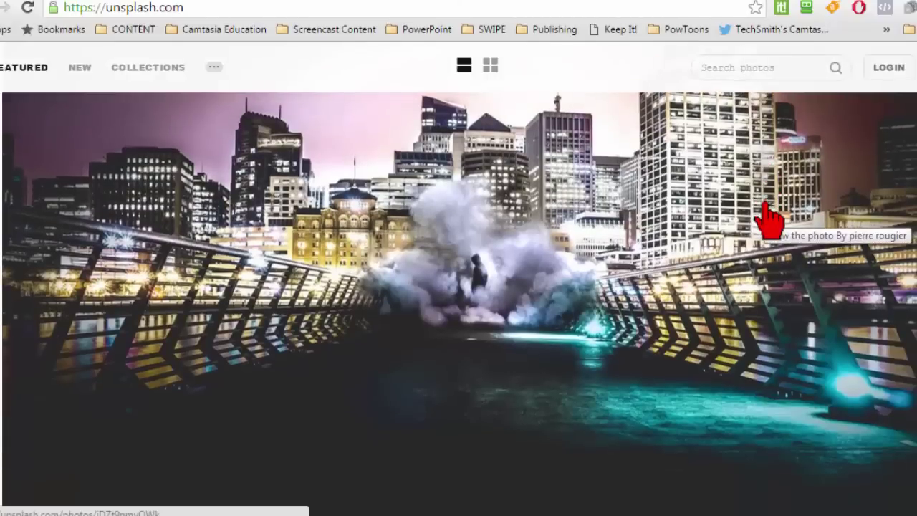
scroll(763, 208, down, 6)
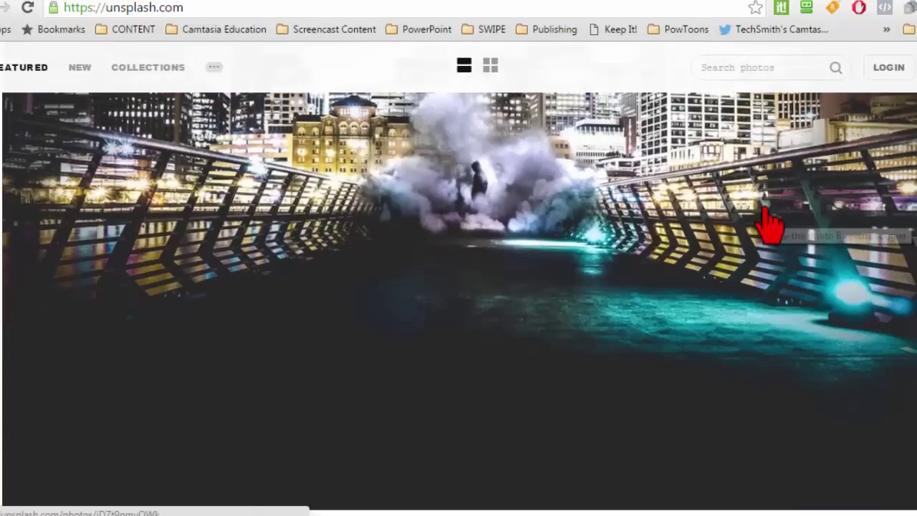
scroll(763, 215, down, 3)
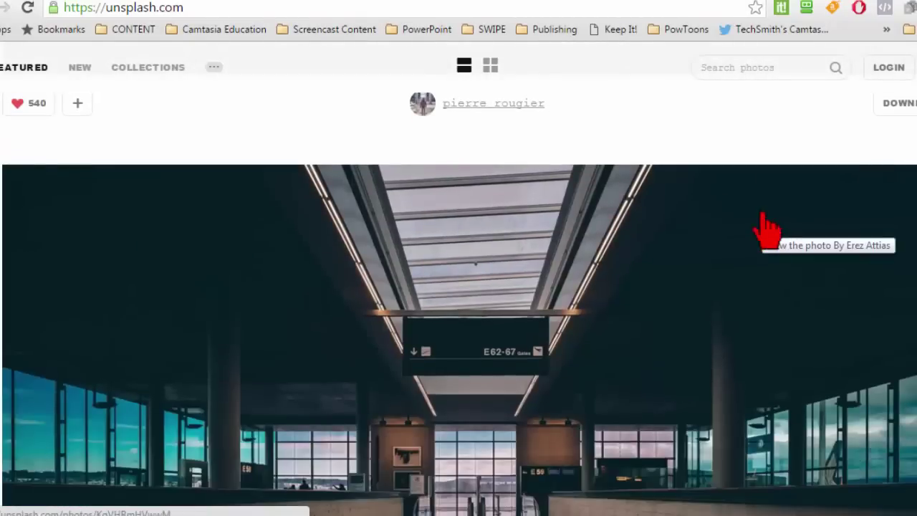
scroll(765, 227, down, 4)
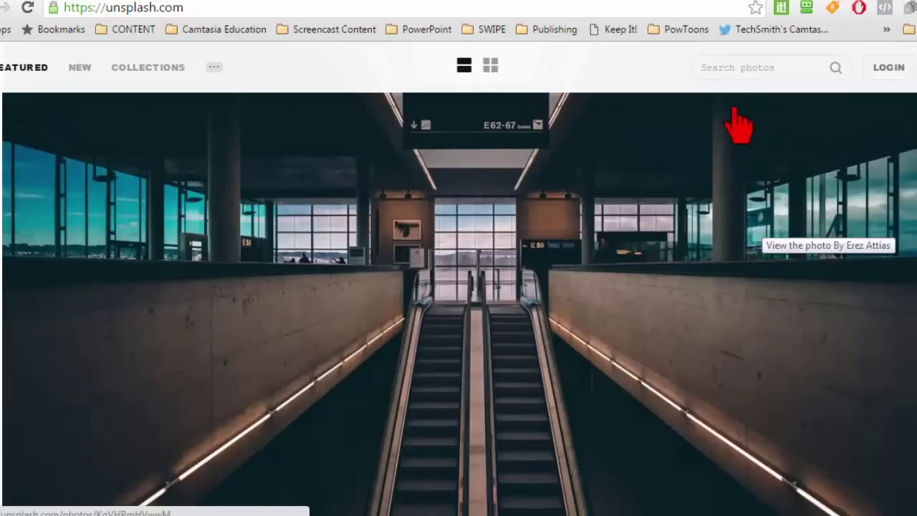
- Find the Zurich Airport escalator photo and copy the image
click(728, 67)
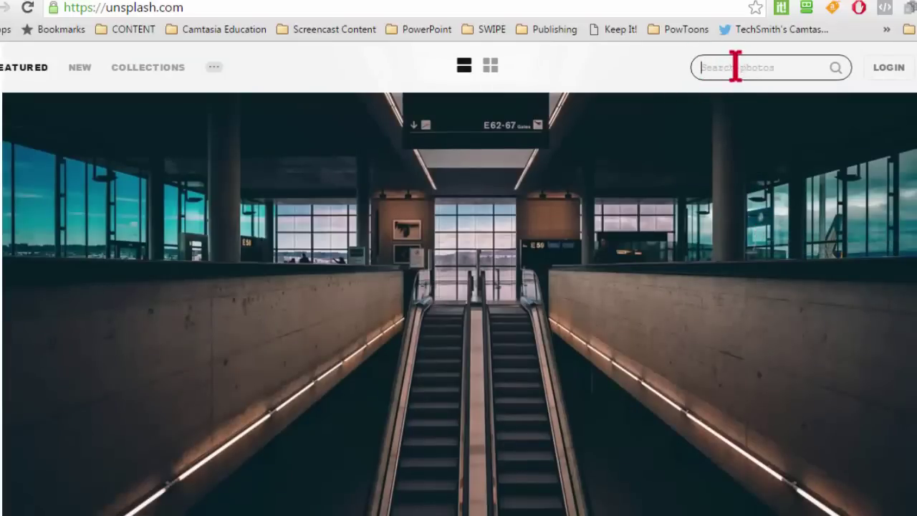
scroll(739, 222, down, 1)
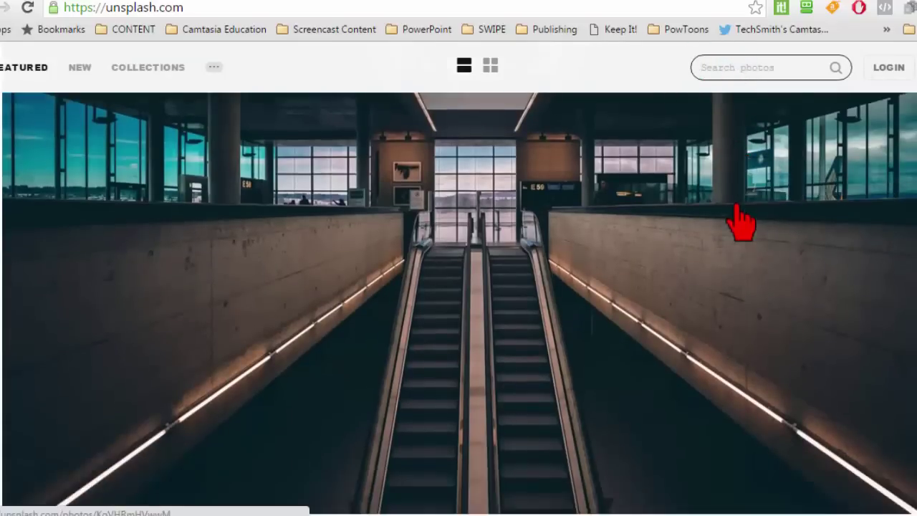
scroll(740, 222, down, 2)
scroll(740, 222, up, 2)
scroll(740, 222, down, 5)
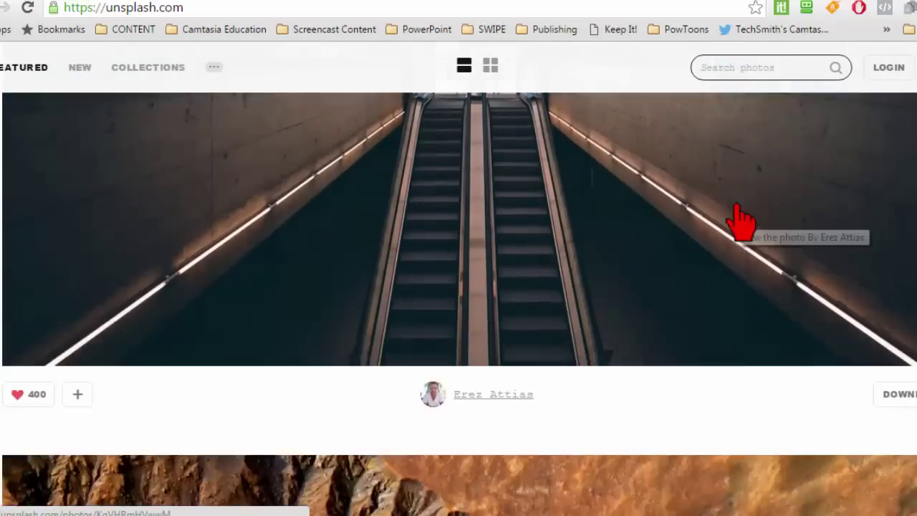
scroll(740, 222, up, 4)
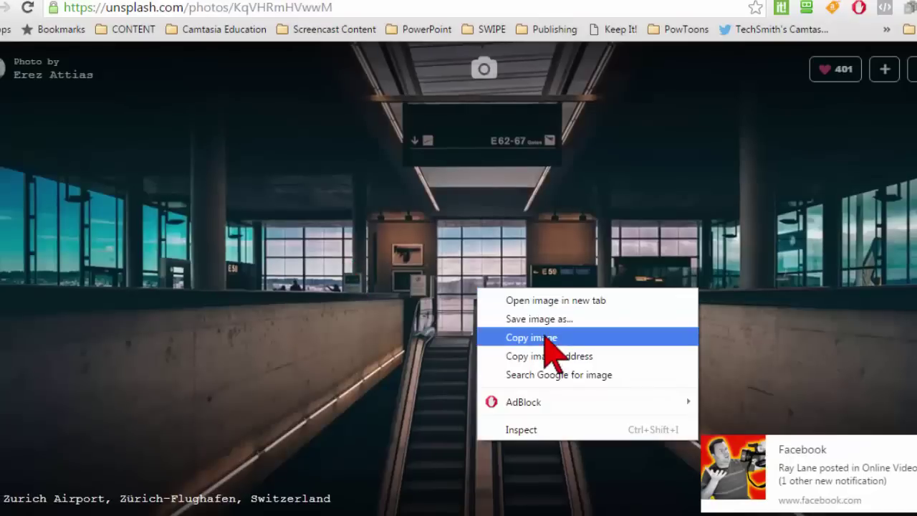
click(544, 337)
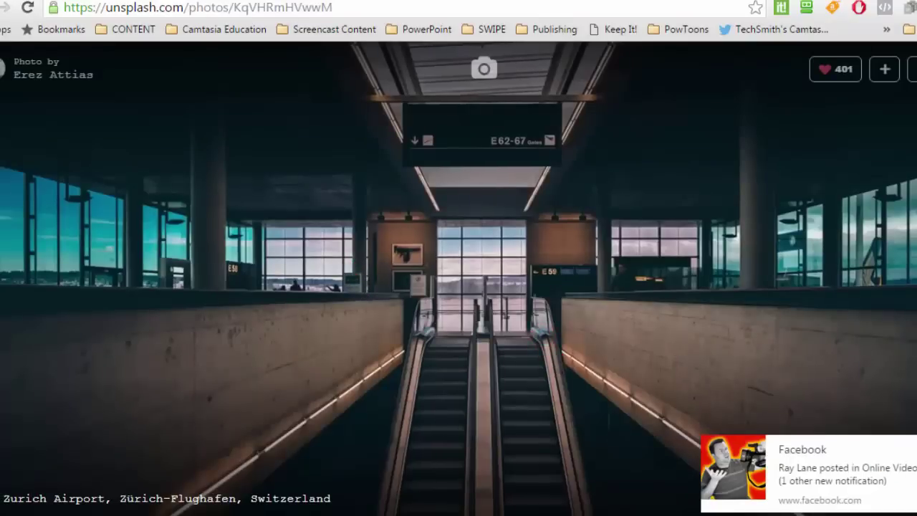
- Paste the escalator photo as a picture onto the blank slide 8
mouse_move(366, 464)
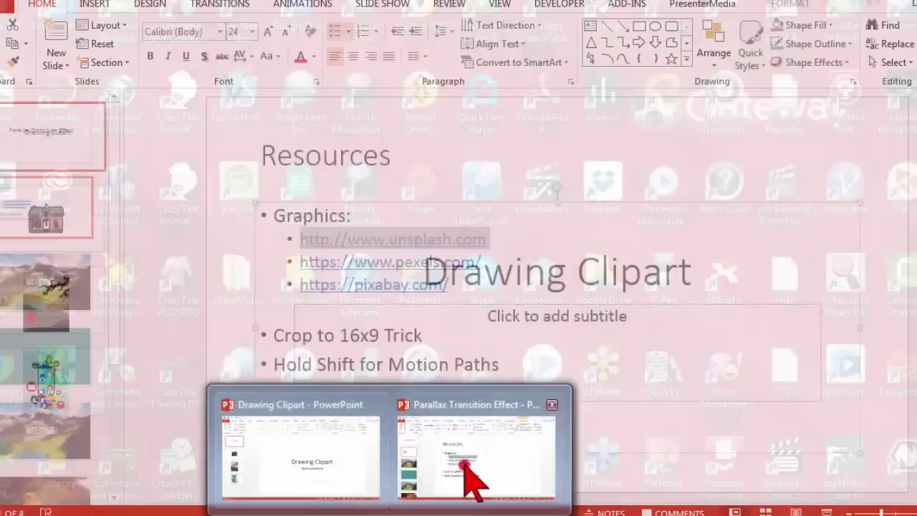
click(465, 467)
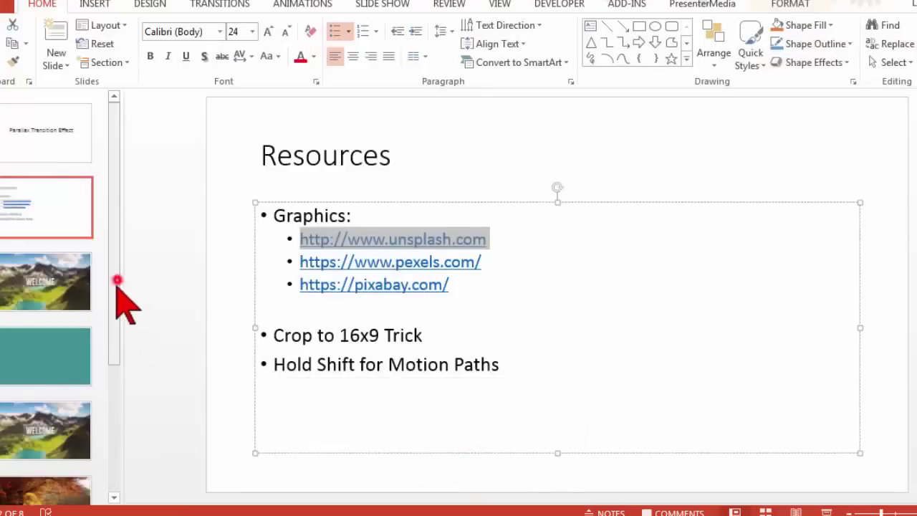
drag(116, 280, 95, 490)
click(84, 471)
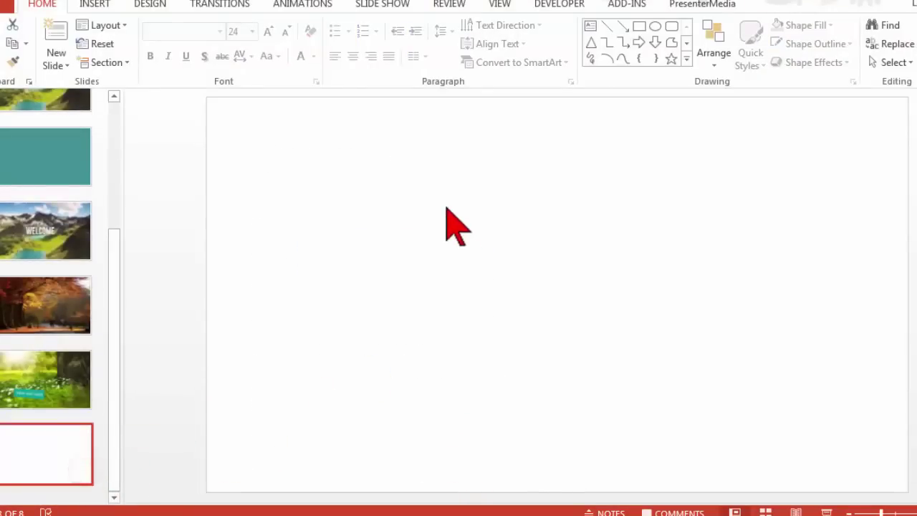
right_click(439, 200)
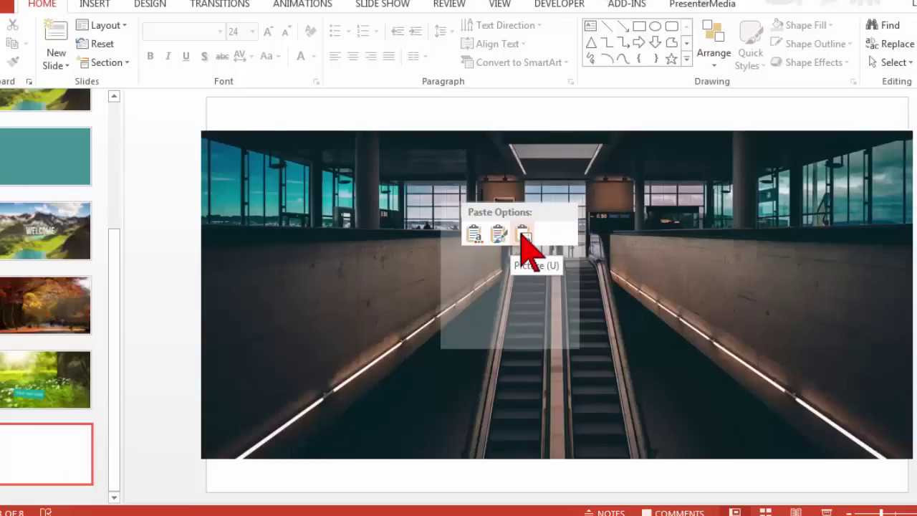
click(522, 235)
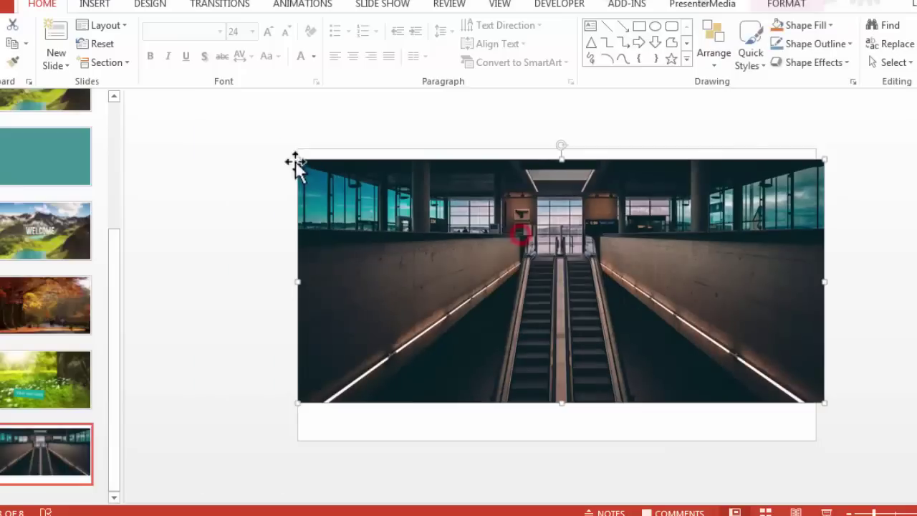
- Enlarge the pasted picture up-left and past the slide's bottom-right corner
drag(295, 161, 133, 113)
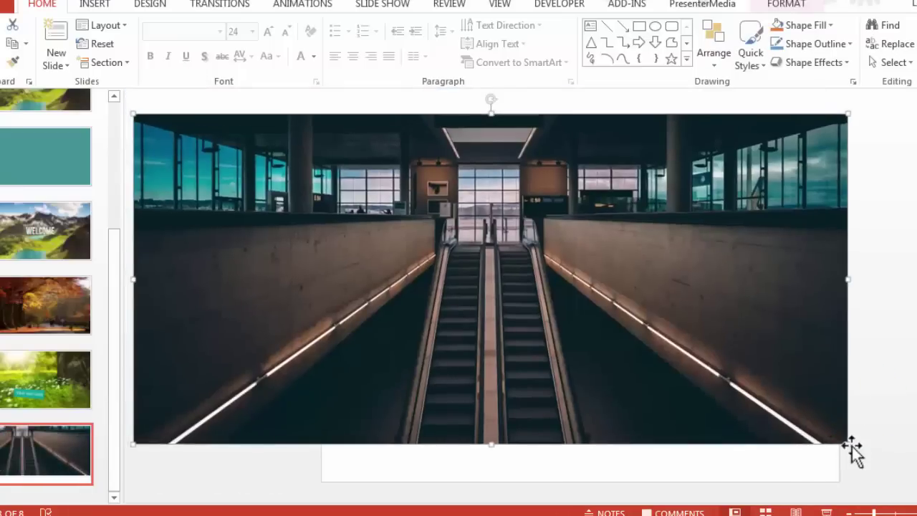
drag(849, 443, 916, 508)
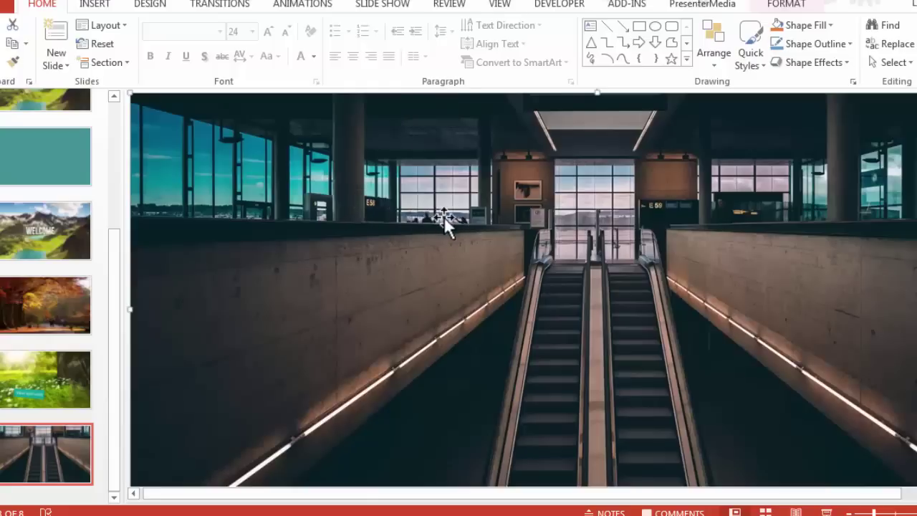
drag(448, 215, 406, 200)
key(ctrl+z)
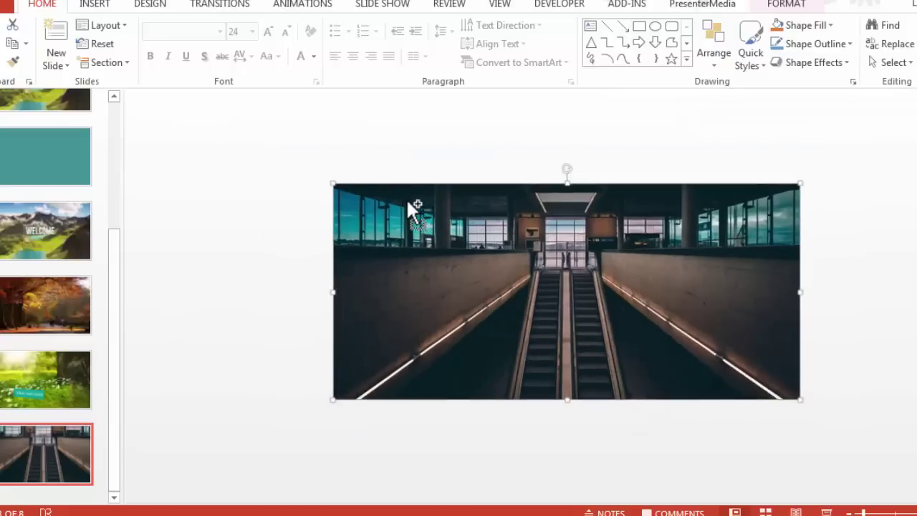
key(ctrl+y)
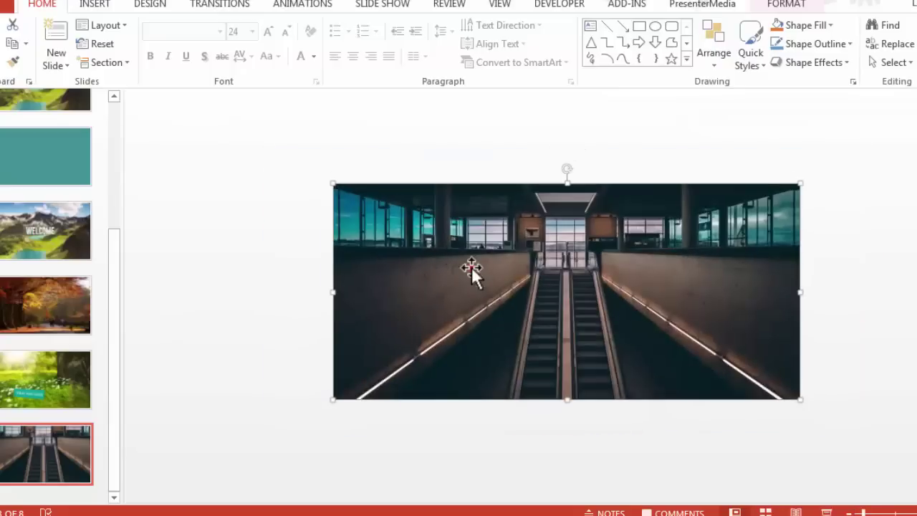
- Move the escalator picture so its top-left meets the empty placeholder's corner
click(472, 268)
drag(587, 214, 645, 199)
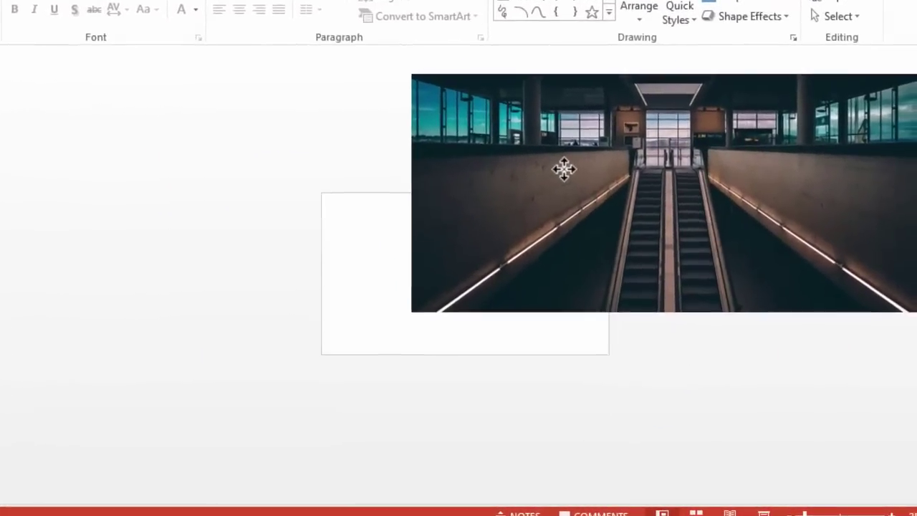
drag(564, 169, 564, 169)
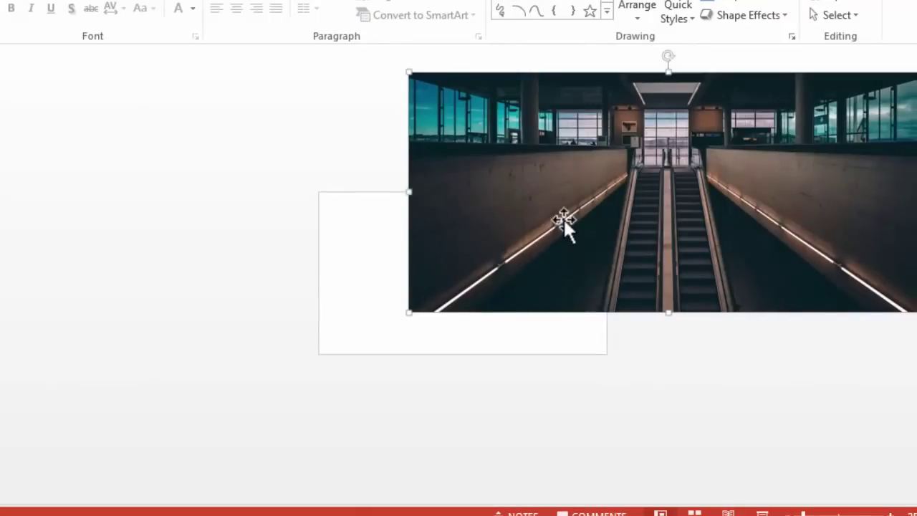
drag(582, 167, 398, 351)
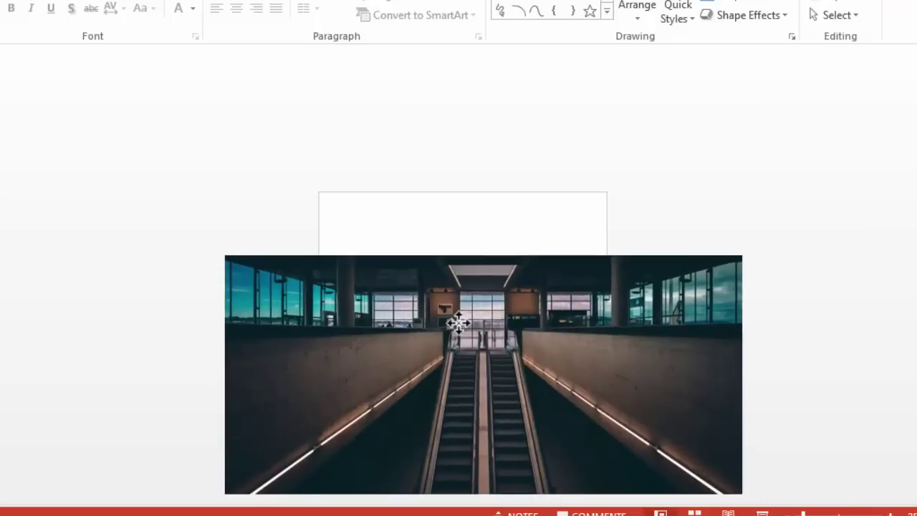
drag(459, 322, 491, 291)
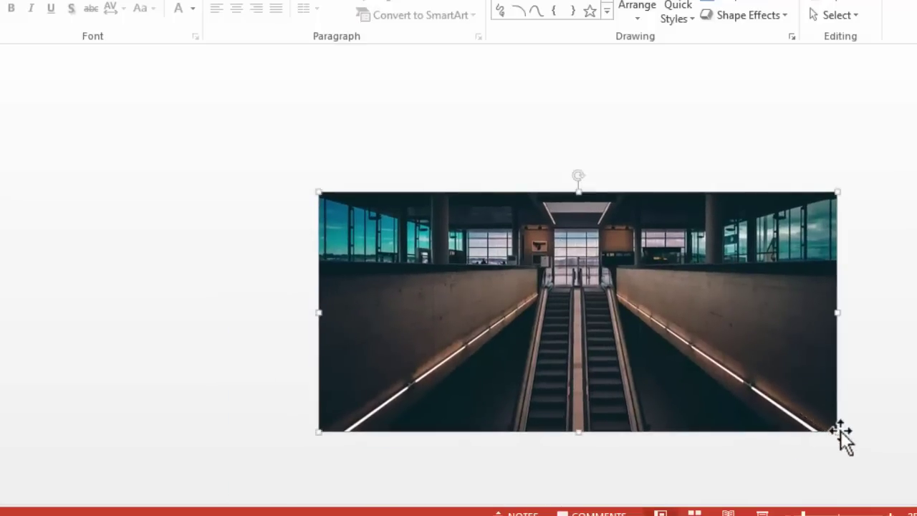
- Resize the picture to the placeholder's width and make it taller
drag(790, 399, 598, 293)
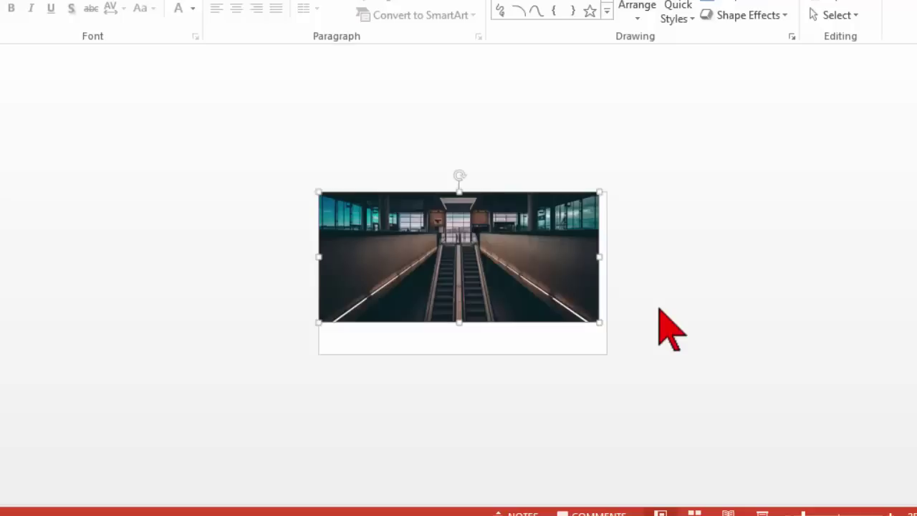
scroll(670, 331, up, 2)
scroll(670, 331, up, 2)
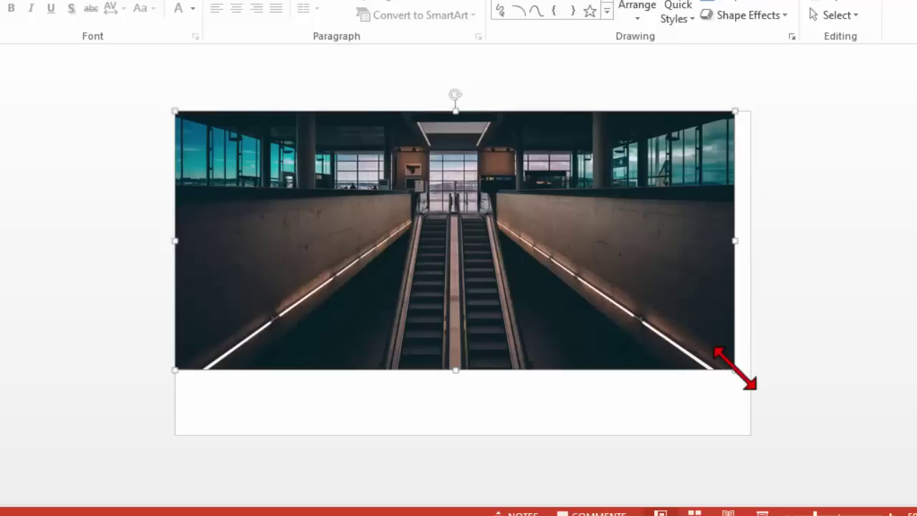
mouse_move(738, 372)
mouse_down()
mouse_move(767, 408)
mouse_move(729, 362)
mouse_move(750, 376)
mouse_up()
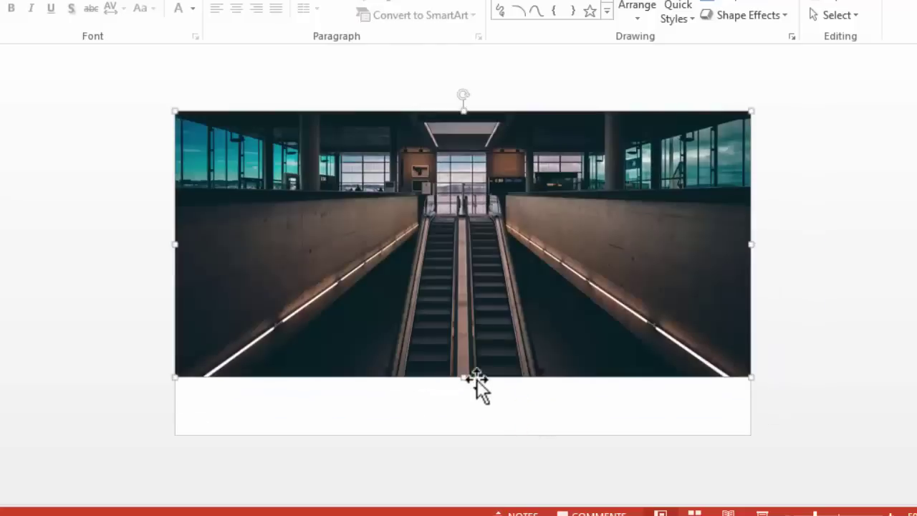
drag(464, 408, 463, 376)
drag(449, 219, 382, 239)
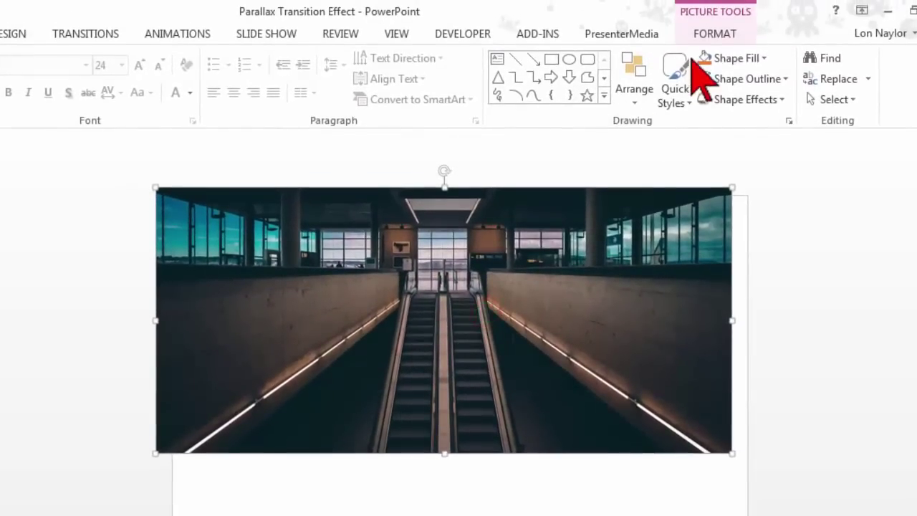
- Crop the escalator photo to a 16:9 aspect ratio
click(730, 35)
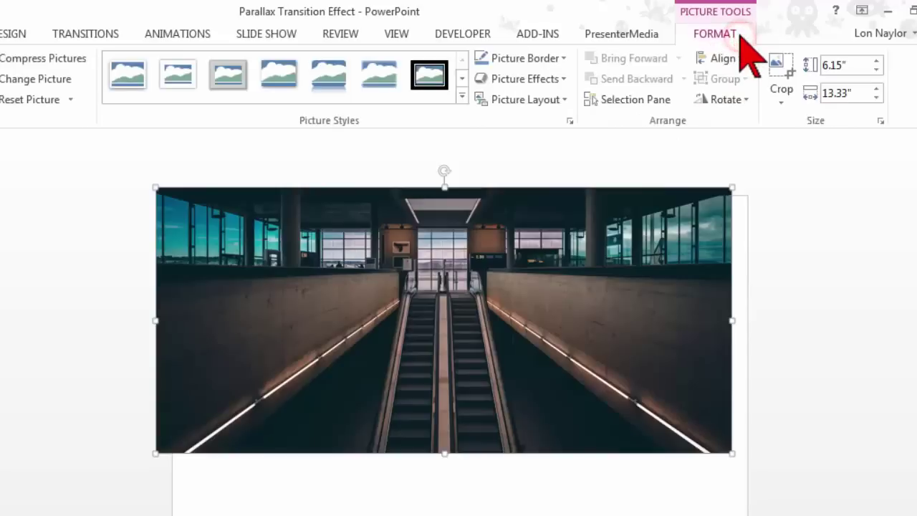
click(781, 105)
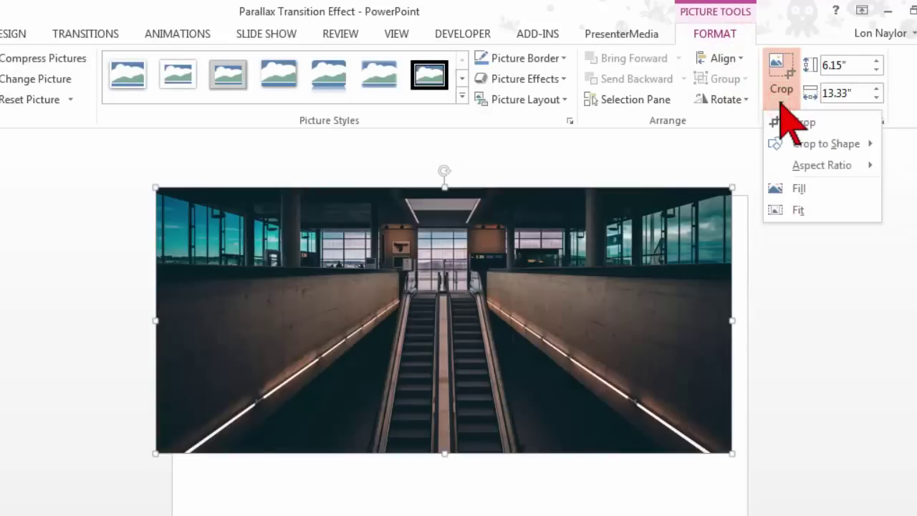
mouse_move(847, 168)
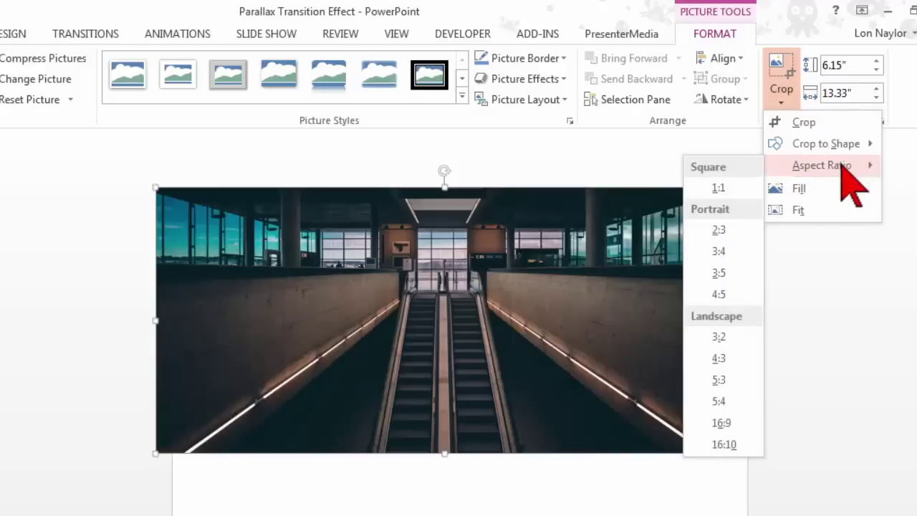
click(740, 424)
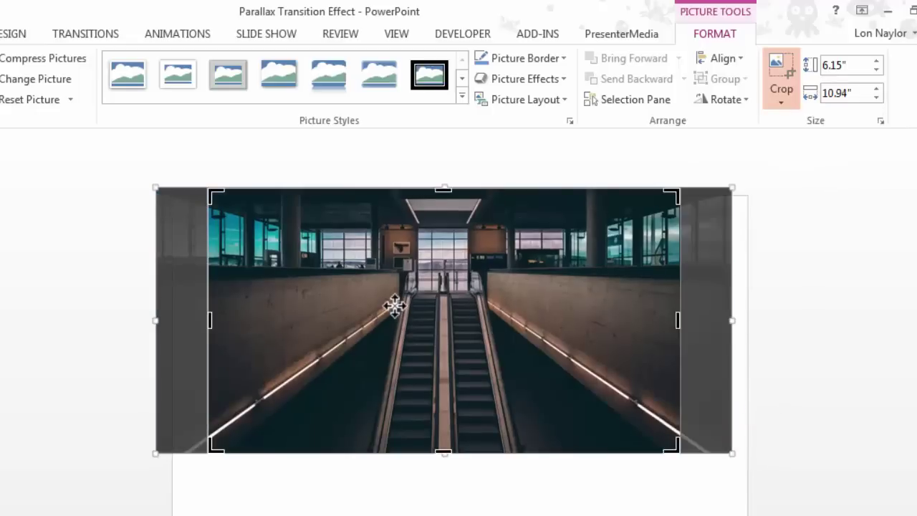
mouse_move(390, 306)
mouse_down()
mouse_move(430, 301)
mouse_move(422, 289)
mouse_move(396, 306)
mouse_up()
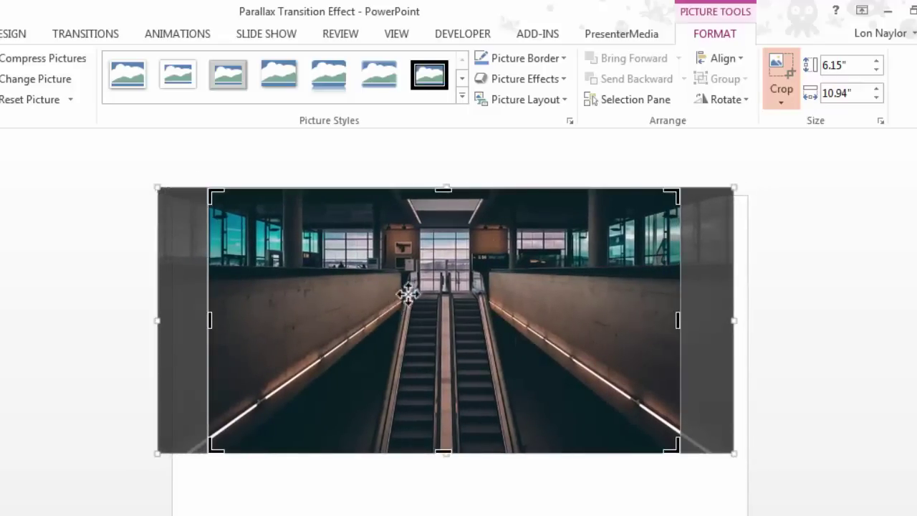
click(780, 68)
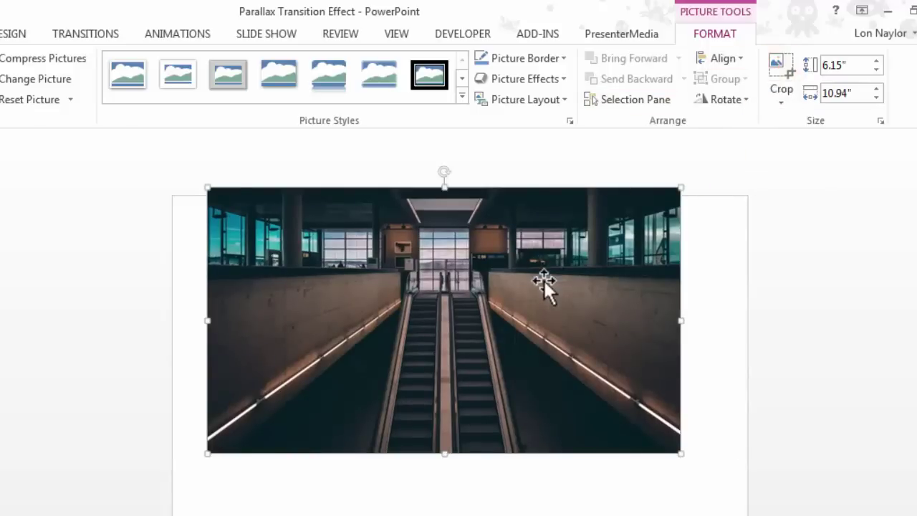
- Enlarge the cropped photo from the top-left corner to fill the full 13.33" × 7.5" slide
drag(525, 280, 503, 288)
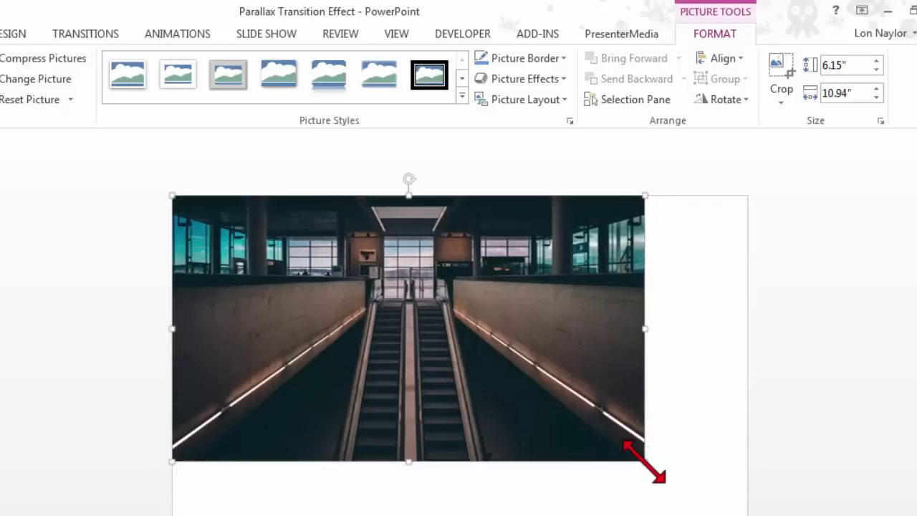
drag(644, 460, 686, 484)
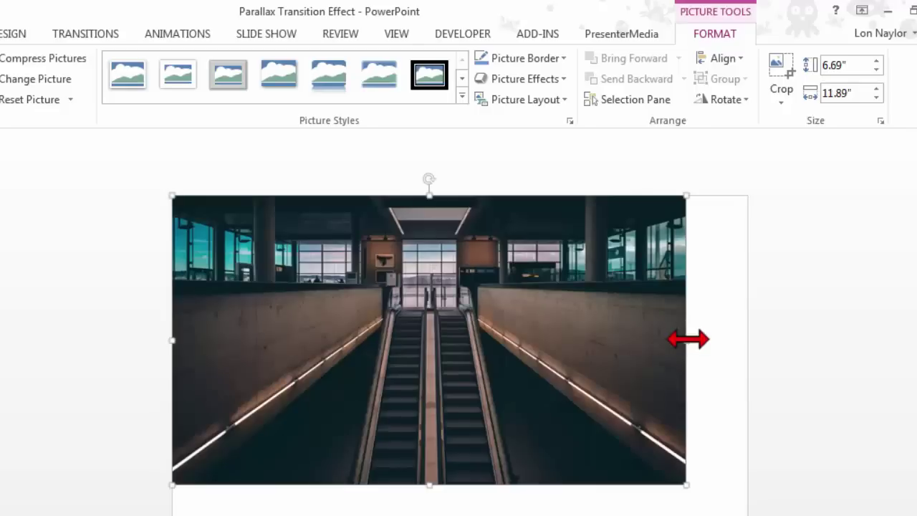
drag(692, 340, 526, 313)
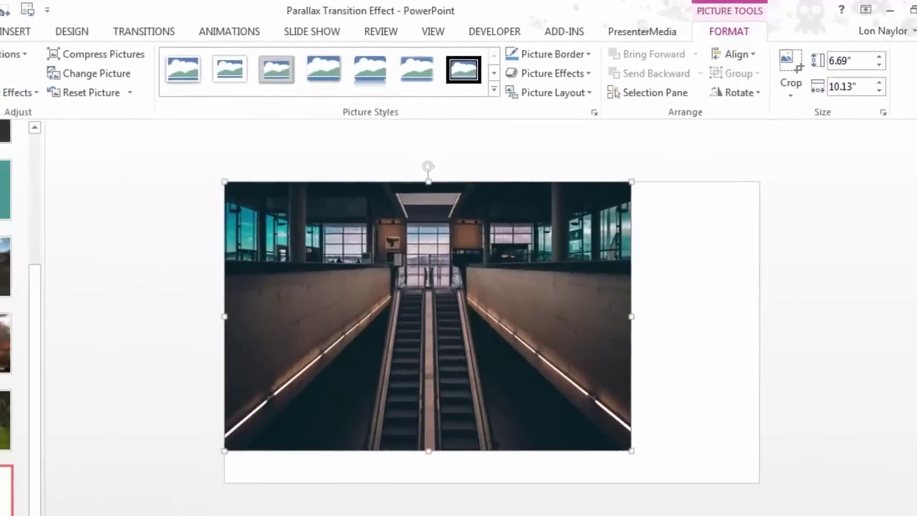
key(ctrl+z)
drag(702, 448, 757, 480)
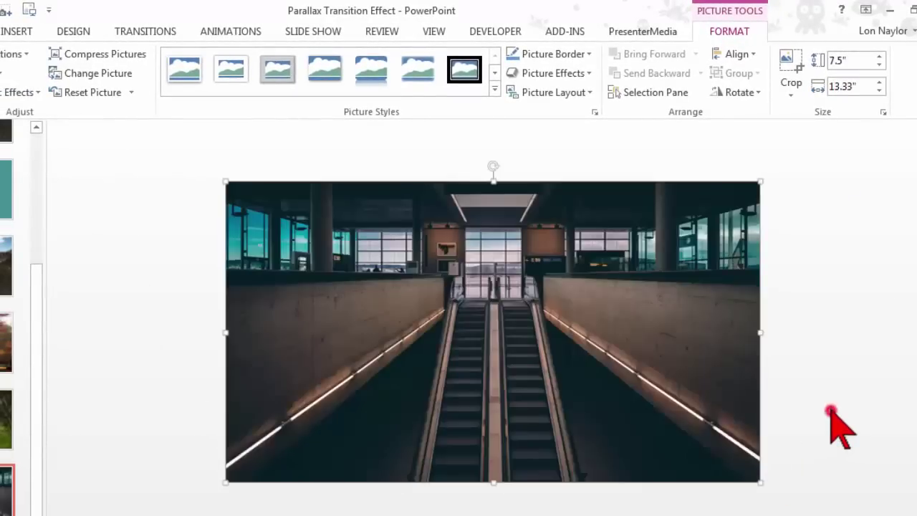
click(831, 410)
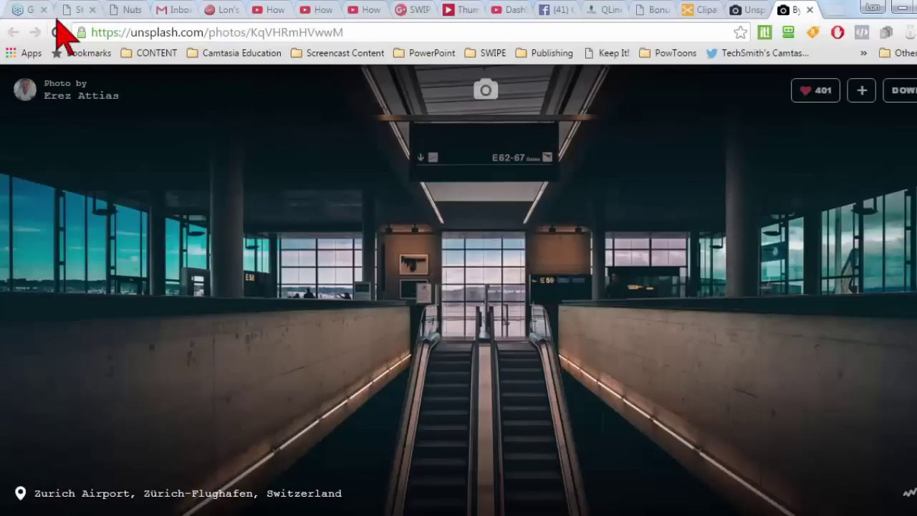
- Close the Unsplash photo tab and return to slide 8 of the Parallax Transition Effect deck
click(809, 10)
scroll(525, 247, down, 3)
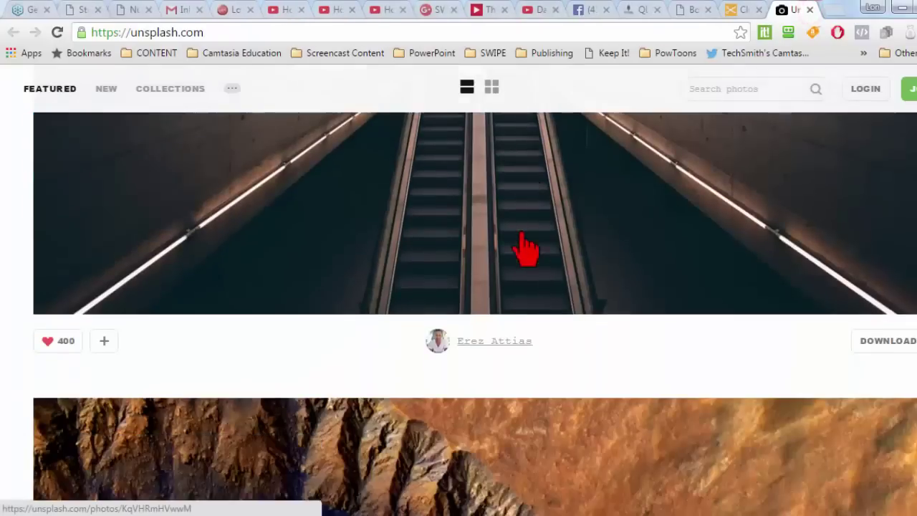
scroll(522, 240, down, 5)
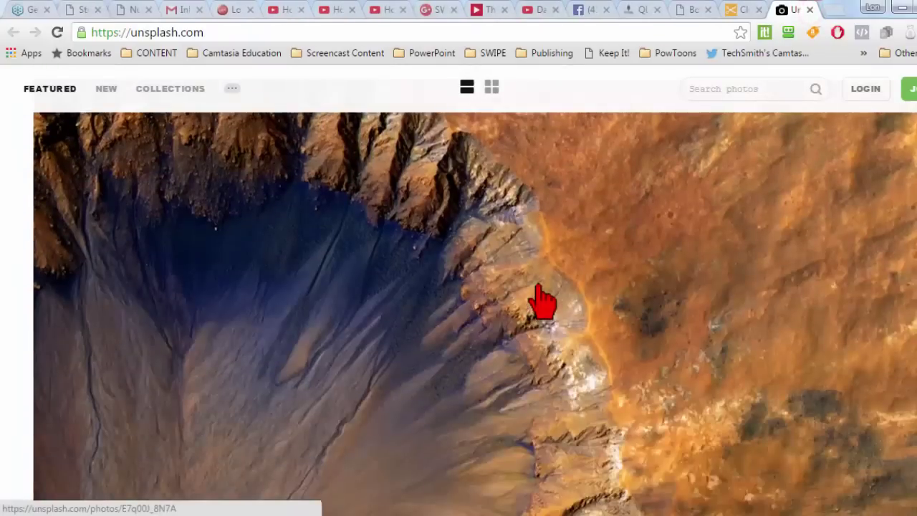
scroll(542, 301, down, 10)
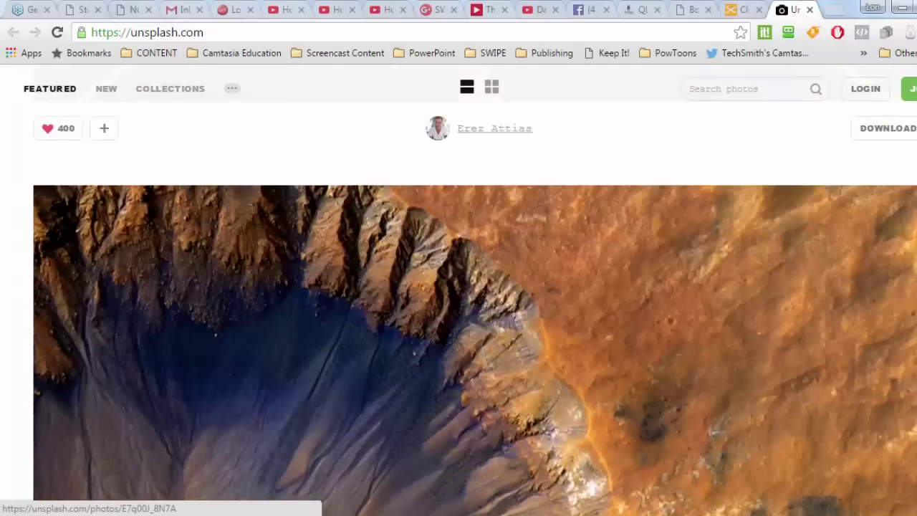
mouse_move(461, 501)
click(491, 464)
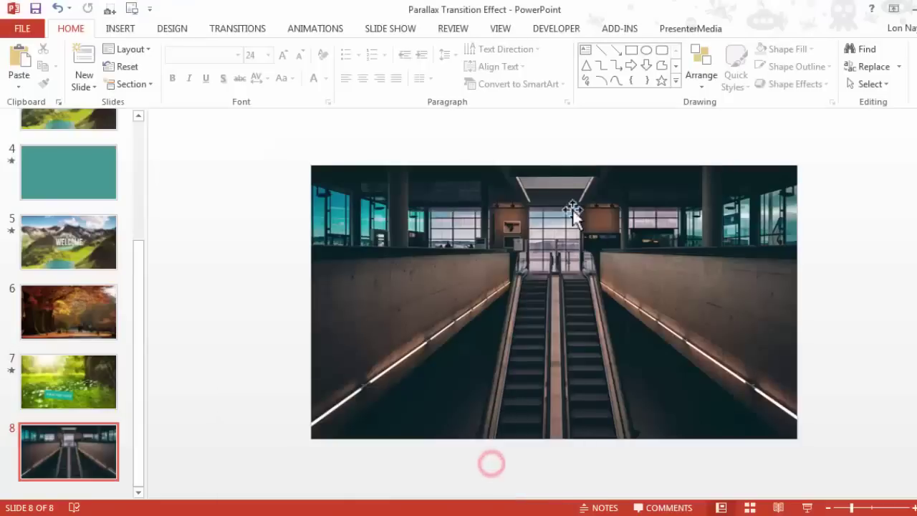
- Draw a rectangle over the top-left part of the escalator photo
click(121, 28)
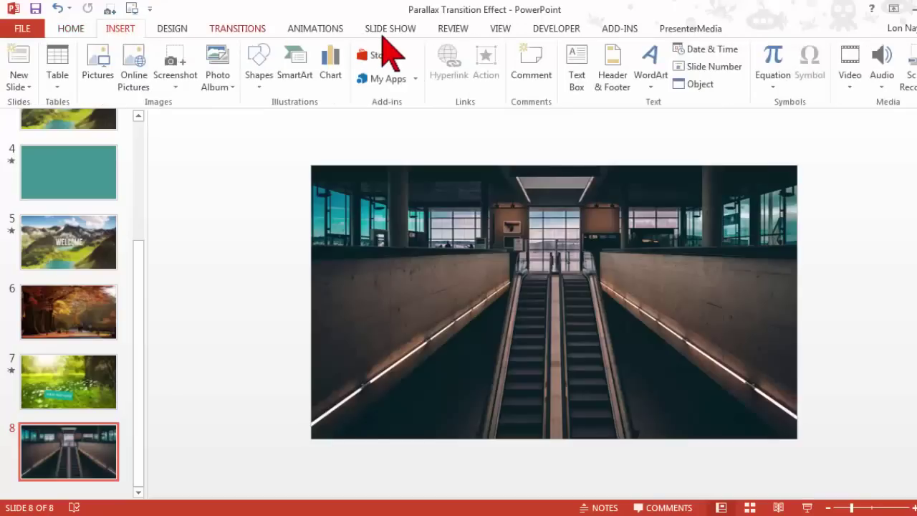
click(259, 61)
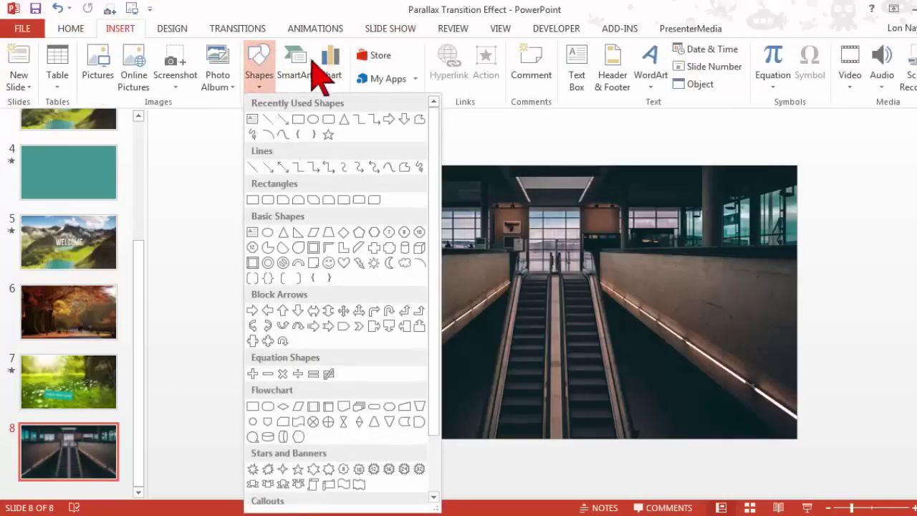
click(298, 119)
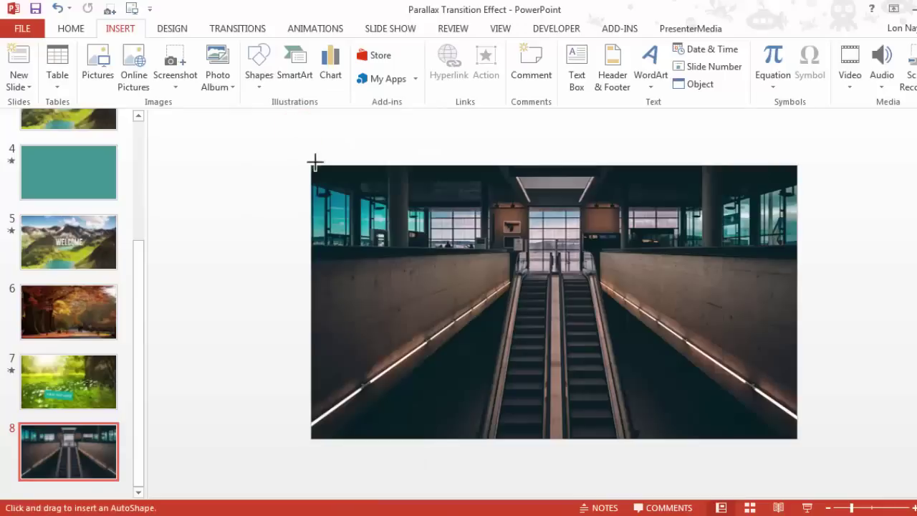
mouse_move(311, 165)
mouse_down()
mouse_move(530, 263)
mouse_move(569, 290)
mouse_up()
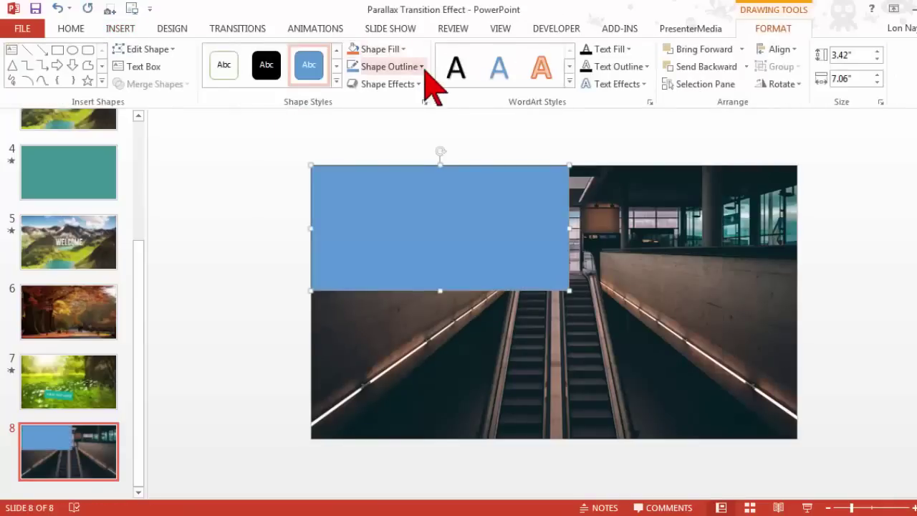
- Give the rectangle no outline and a brown fill sampled from the photo with the Eyedropper
right_click(438, 194)
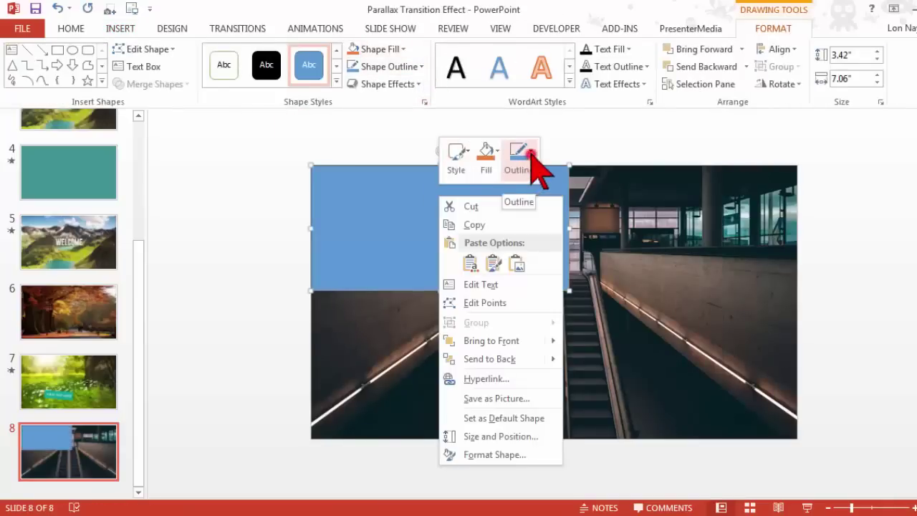
click(530, 153)
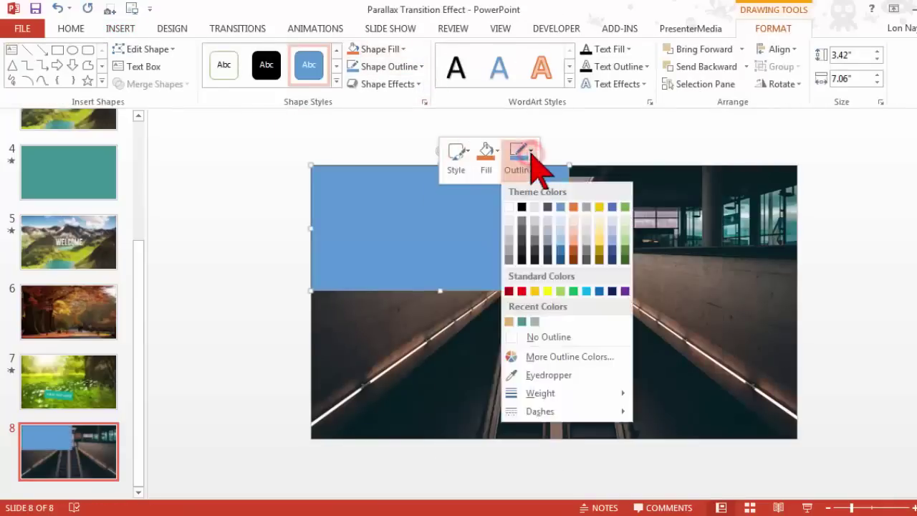
click(548, 337)
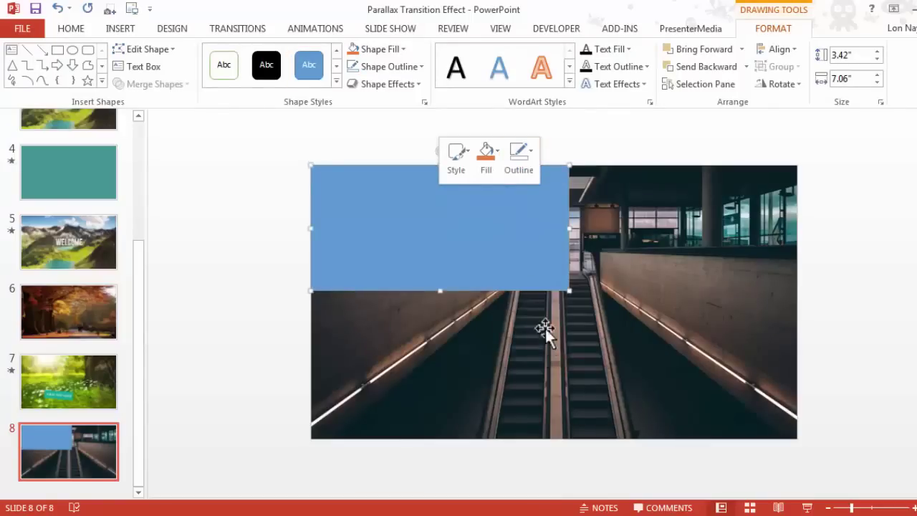
click(489, 155)
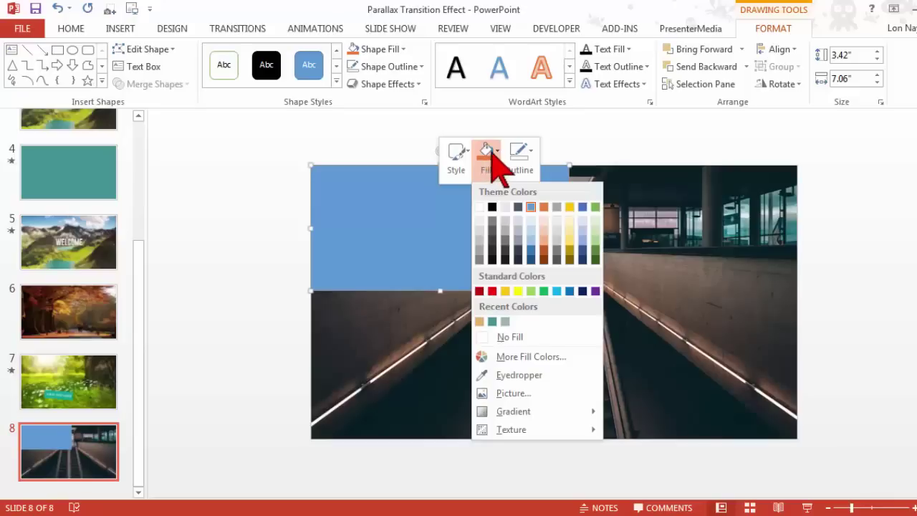
click(560, 375)
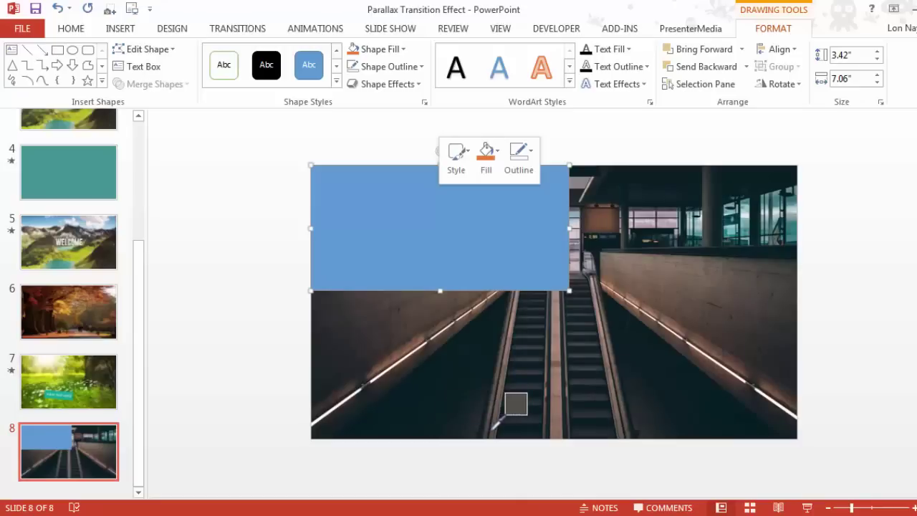
click(554, 432)
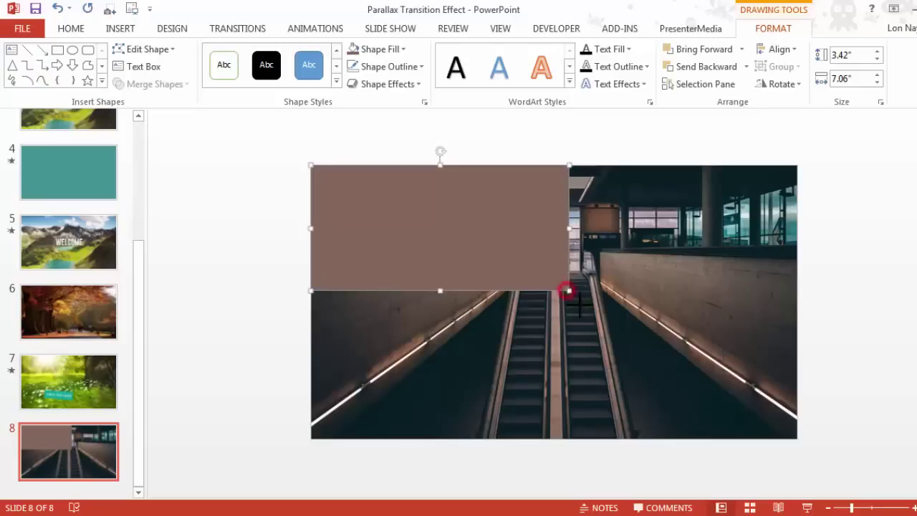
- Stretch the brown rectangle and move it down to uncover the top of the photo
drag(568, 291, 793, 438)
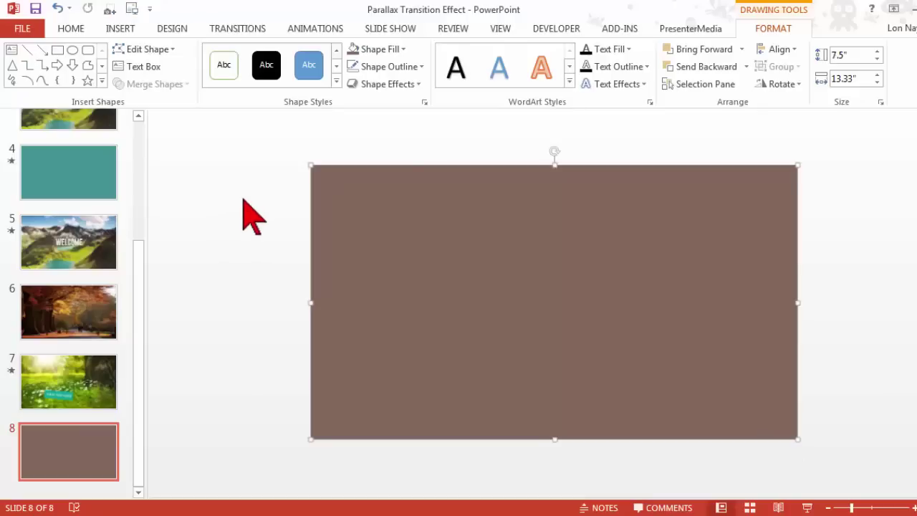
scroll(256, 221, down, 3)
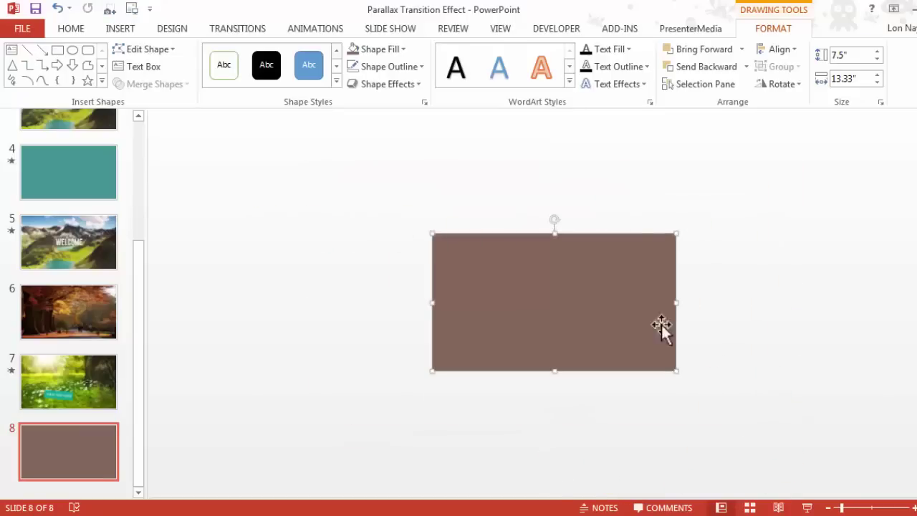
drag(565, 292, 564, 433)
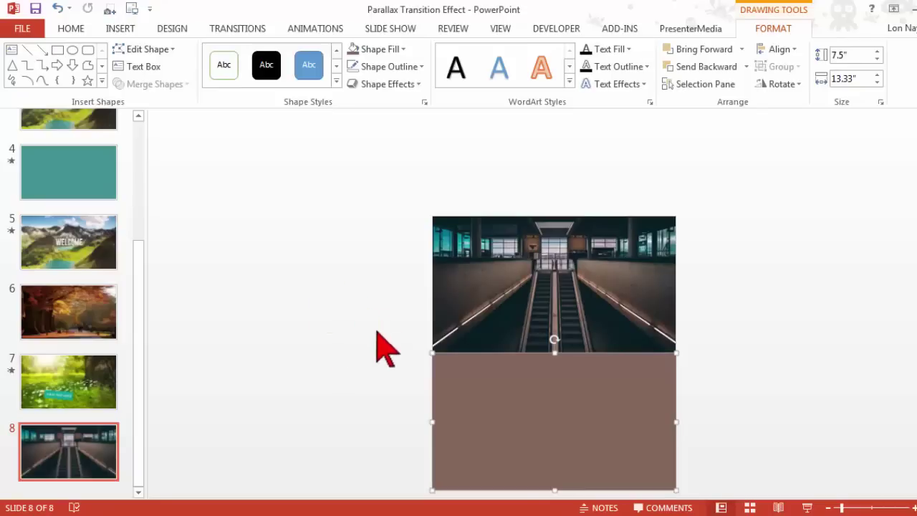
click(376, 294)
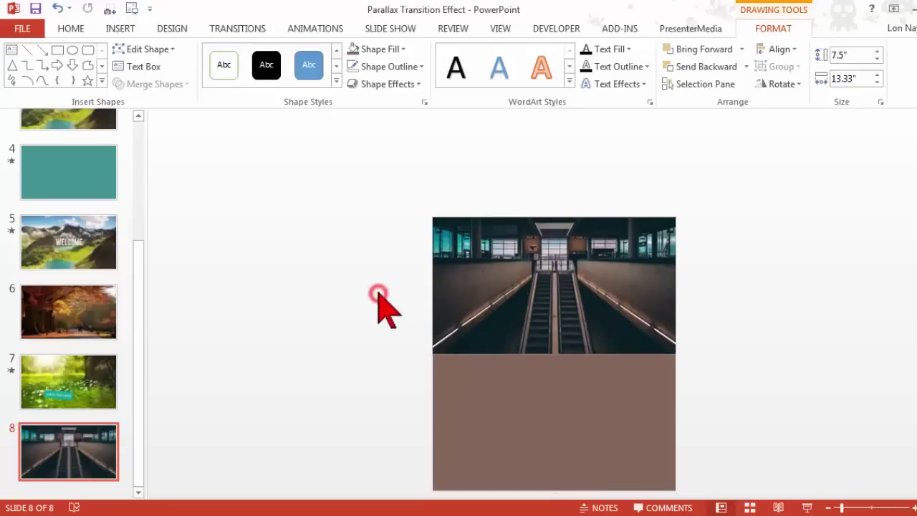
click(351, 260)
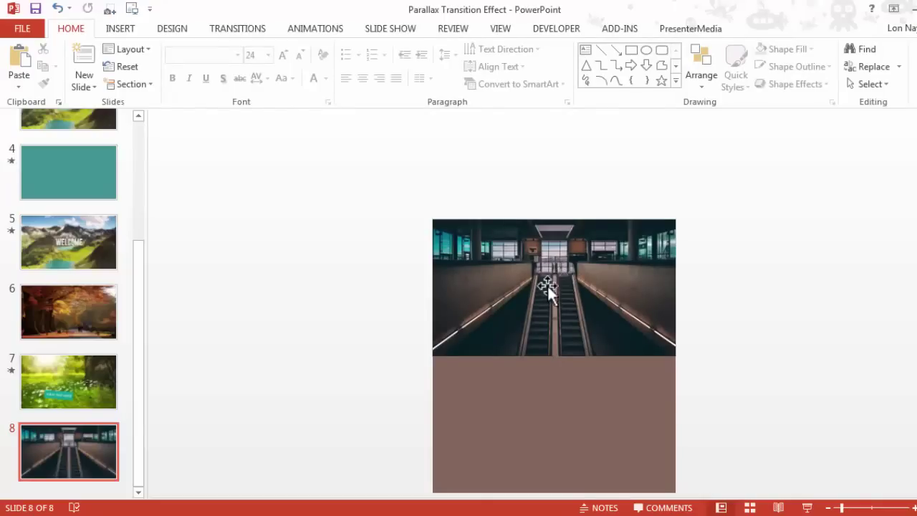
- Add a text box on the escalator photo above the brown area
click(116, 29)
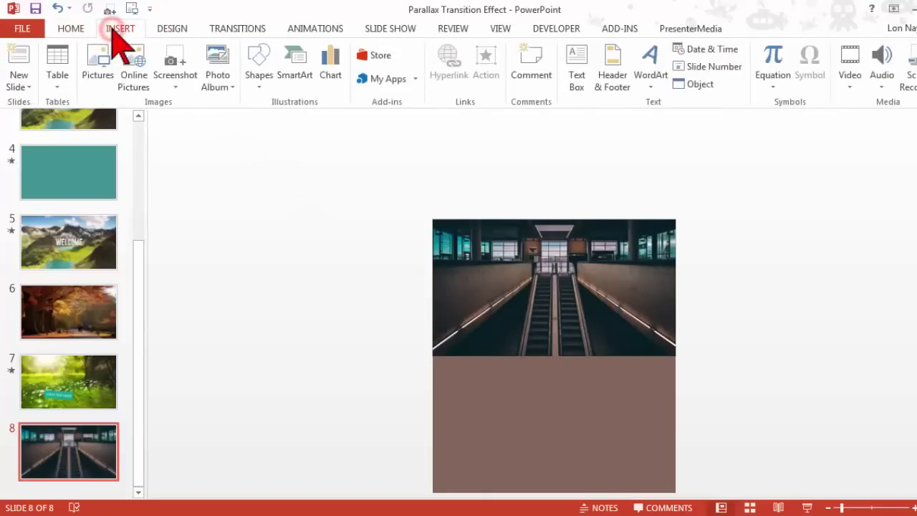
click(574, 62)
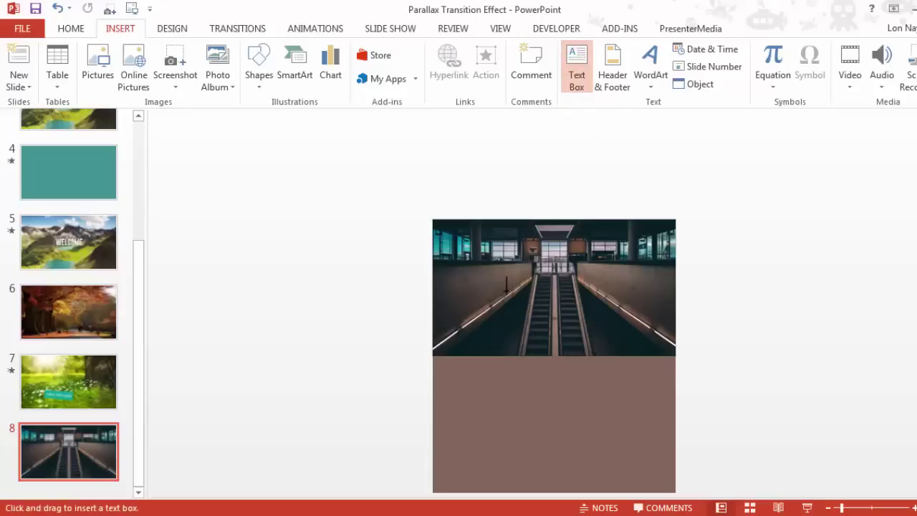
click(509, 281)
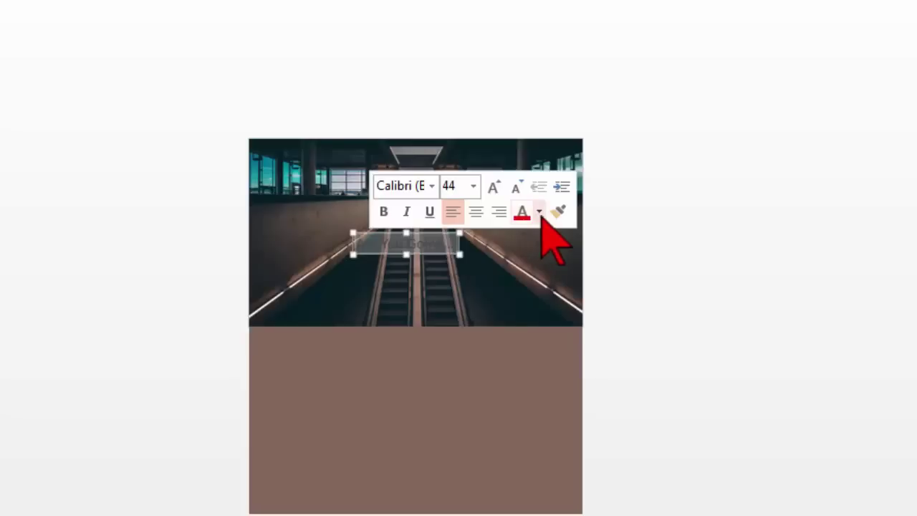
- Make the 'Are You Going...' text white and enlarge it to 72 pt
click(543, 215)
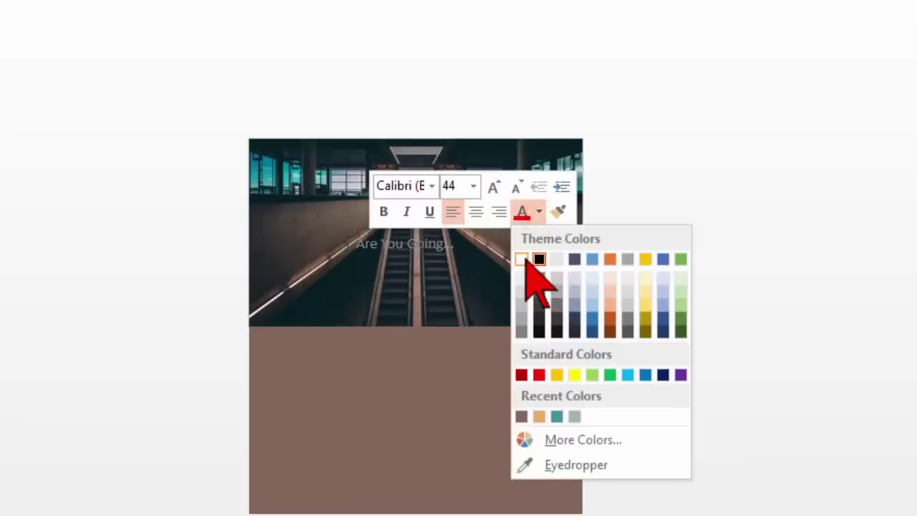
click(525, 260)
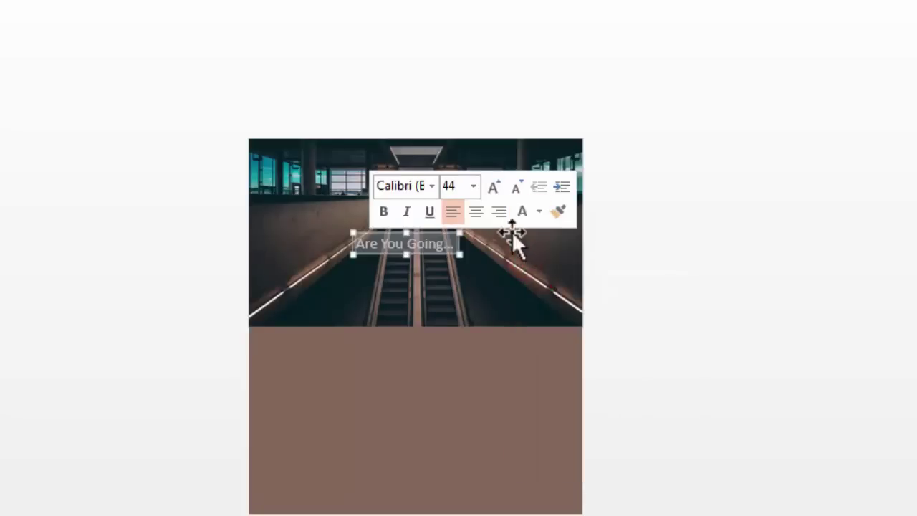
click(494, 187)
click(494, 187)
click(494, 186)
click(494, 187)
click(493, 187)
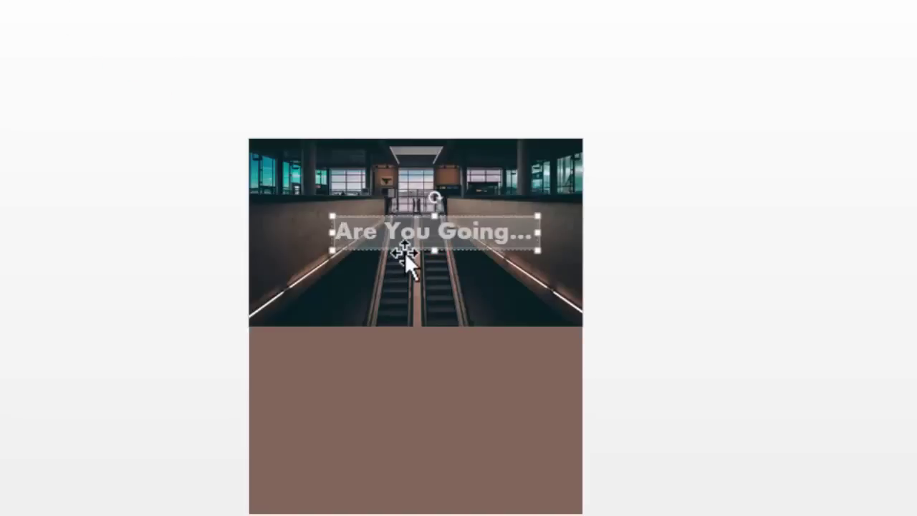
- Align the text box to the horizontal centre of the slide
ctrl+scroll(404, 252, up, 5)
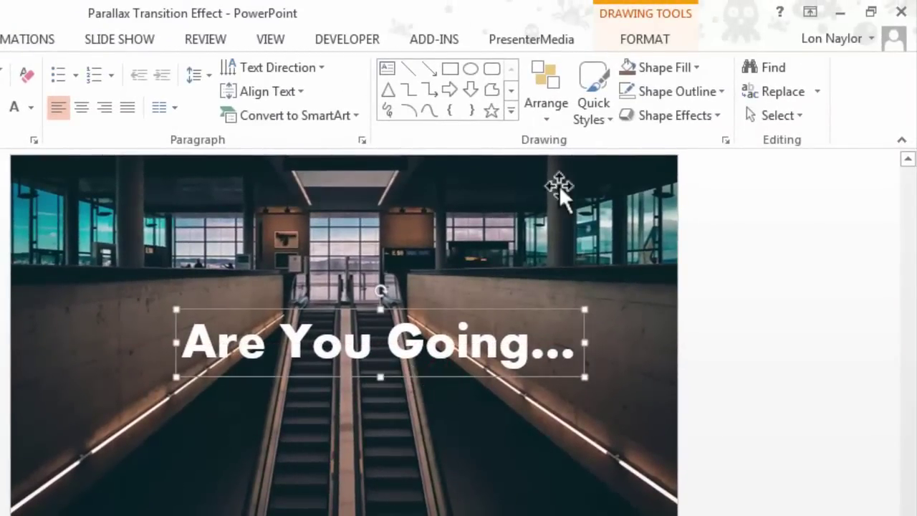
click(644, 40)
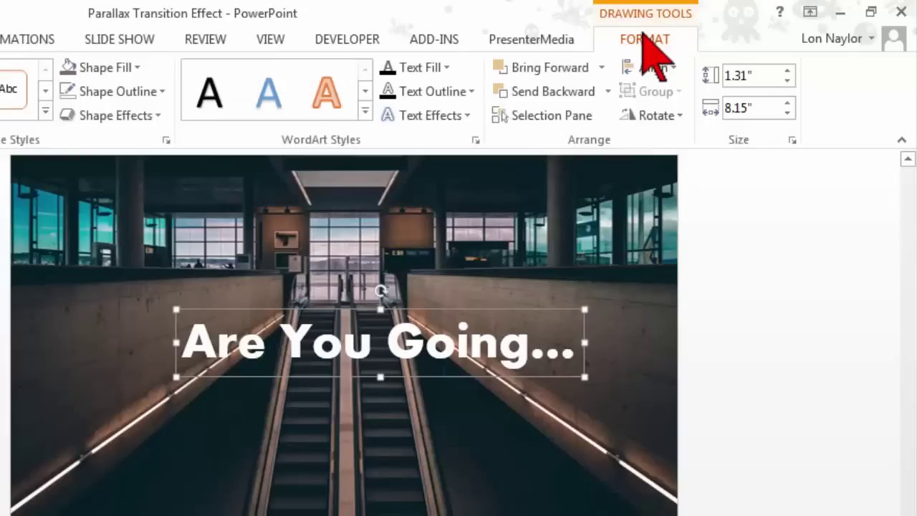
click(674, 69)
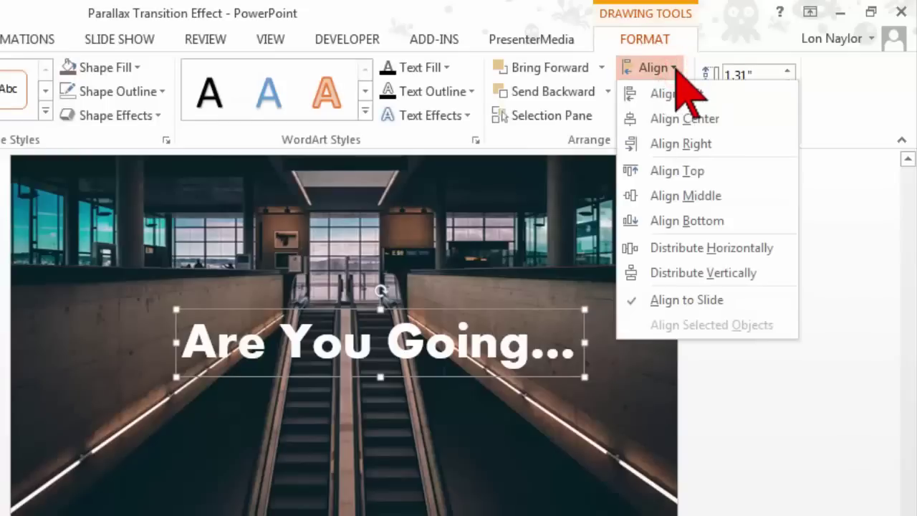
click(693, 120)
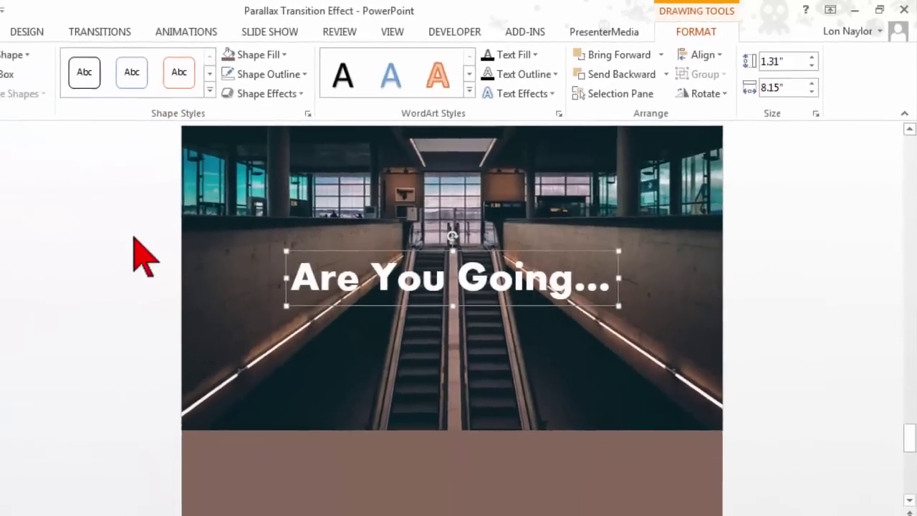
click(142, 235)
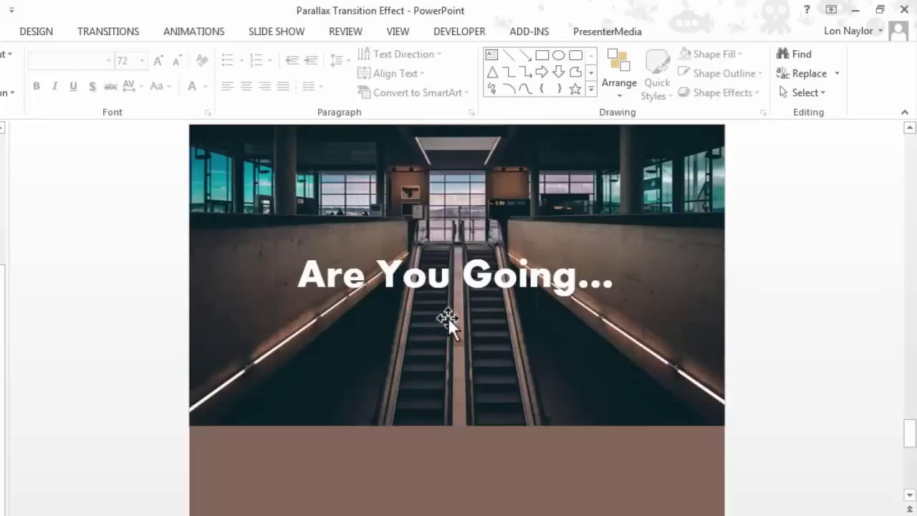
click(456, 271)
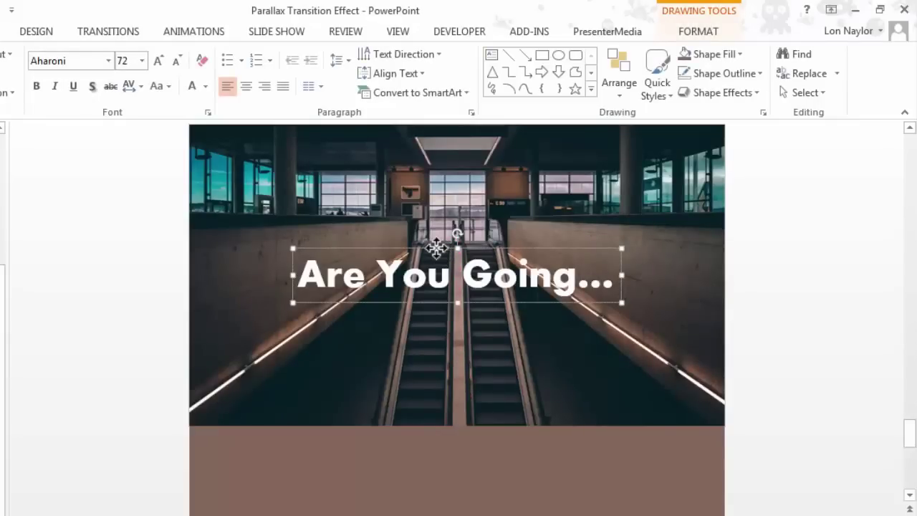
- Copy and paste the 'Are You Going...' text box to create a duplicate
mouse_move(437, 248)
mouse_down()
mouse_move(428, 470)
mouse_move(420, 286)
mouse_move(423, 276)
mouse_move(422, 303)
mouse_move(434, 311)
mouse_move(435, 262)
mouse_up()
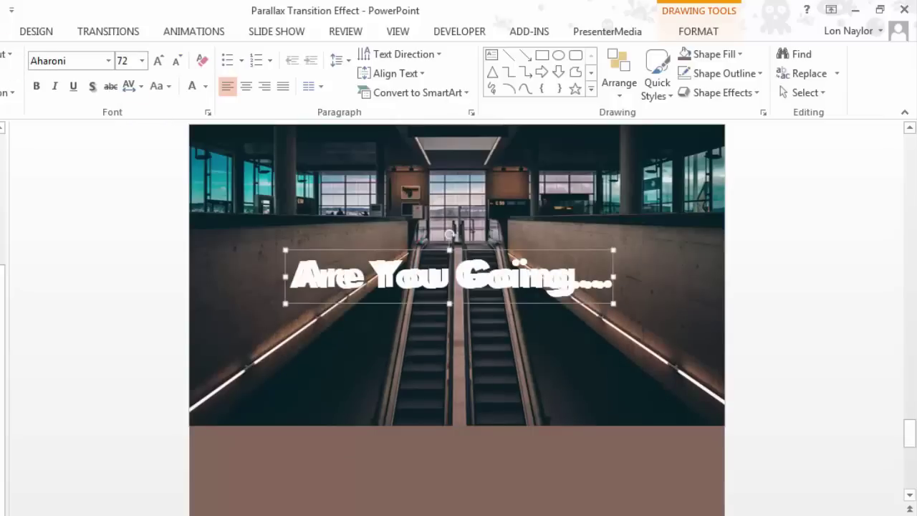
right_click(331, 247)
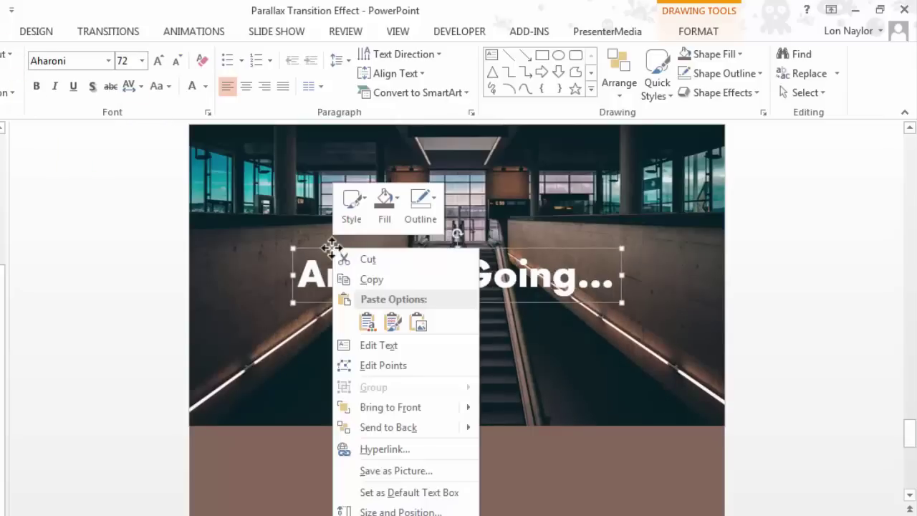
click(380, 279)
right_click(361, 247)
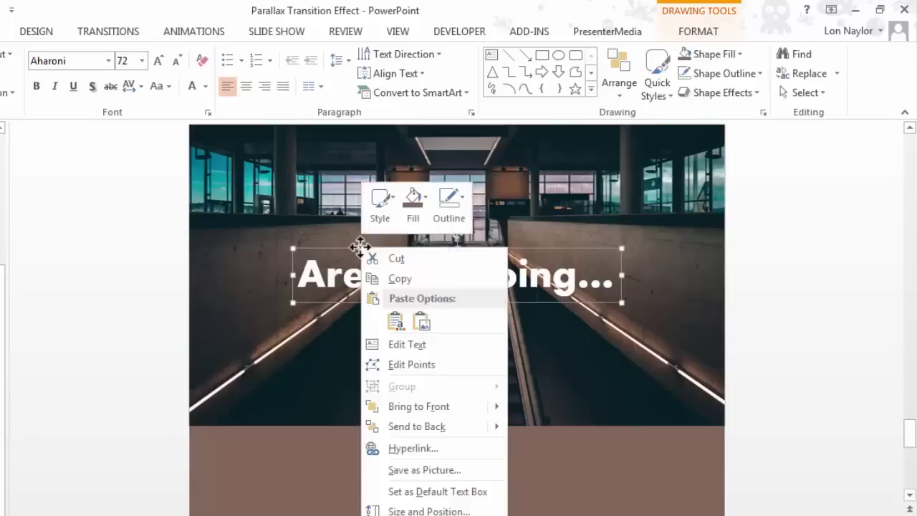
click(397, 320)
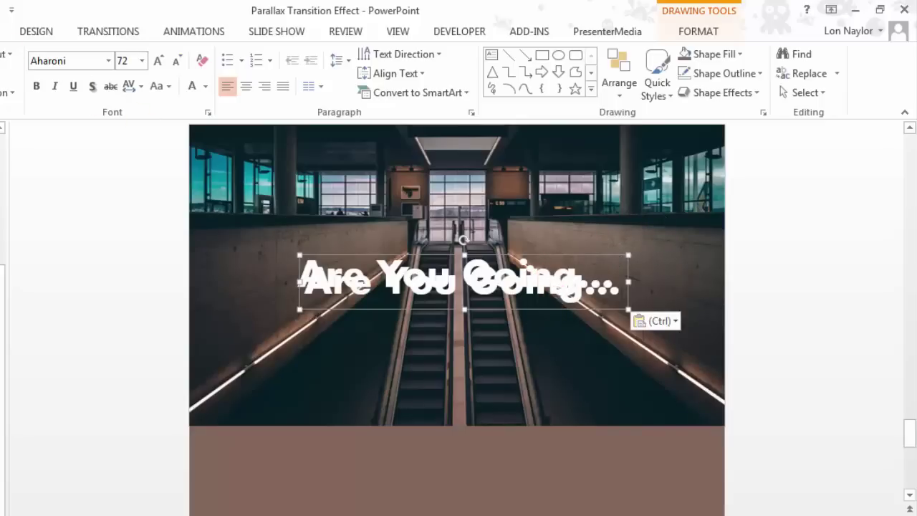
- Nudge the duplicate into line with the original, then drag it down onto the brown band
key(Up)
key(Up)
key(Left)
key(Left)
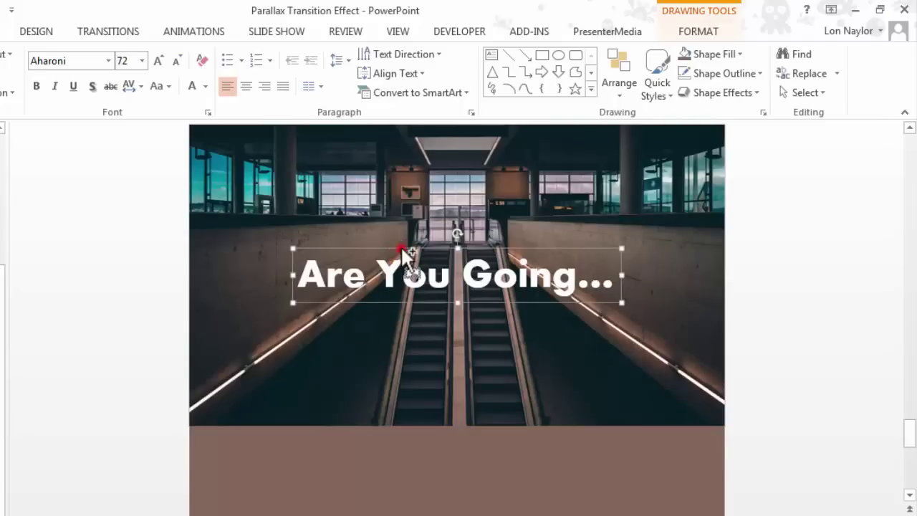
drag(409, 255, 399, 494)
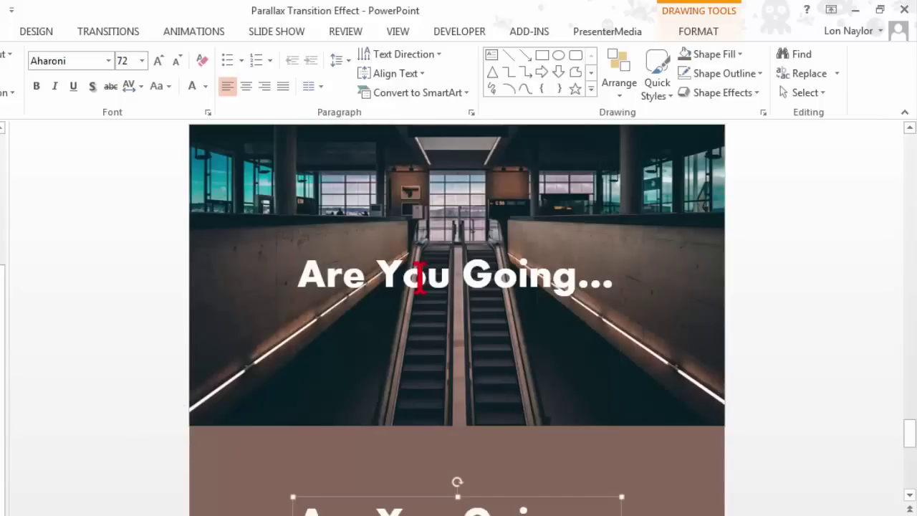
- Replace the lower copy's text with 'UP?' and re-centre it horizontally on the slide
click(103, 270)
scroll(103, 272, down, 3)
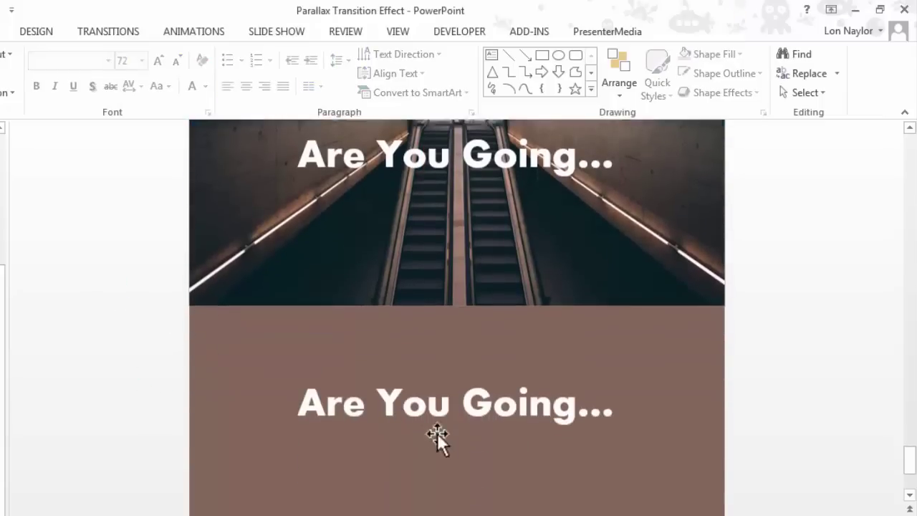
click(437, 433)
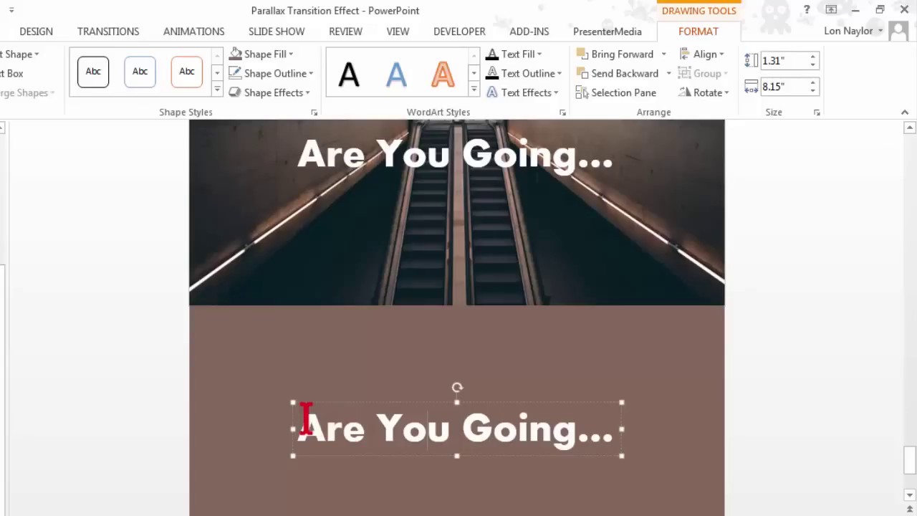
drag(305, 419, 599, 435)
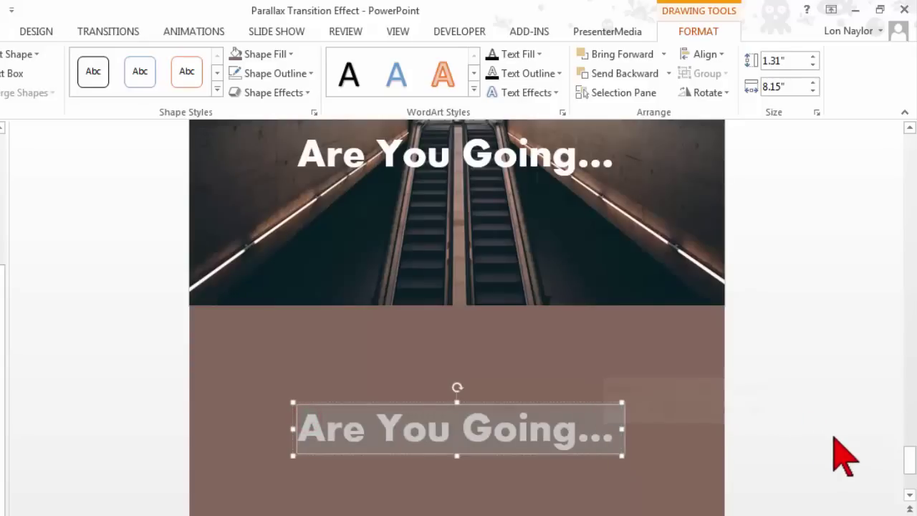
text(UP)
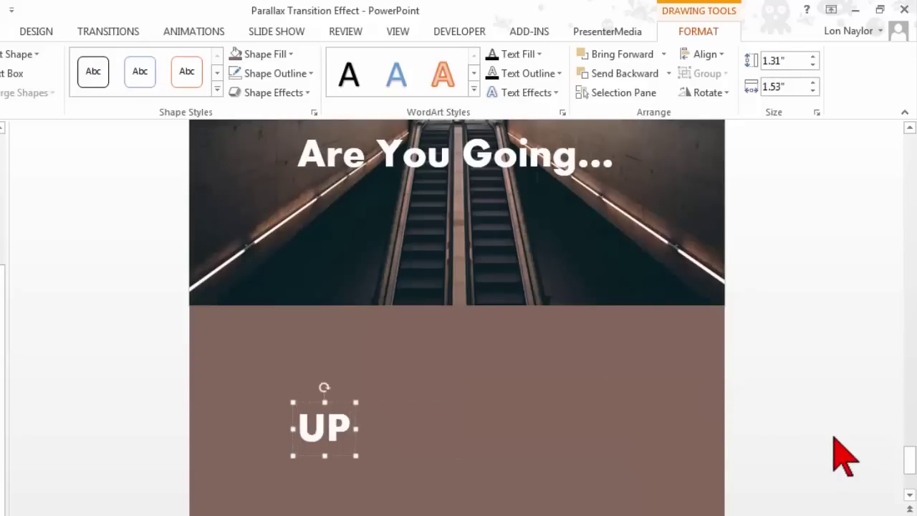
text(?)
drag(352, 408, 485, 405)
click(78, 284)
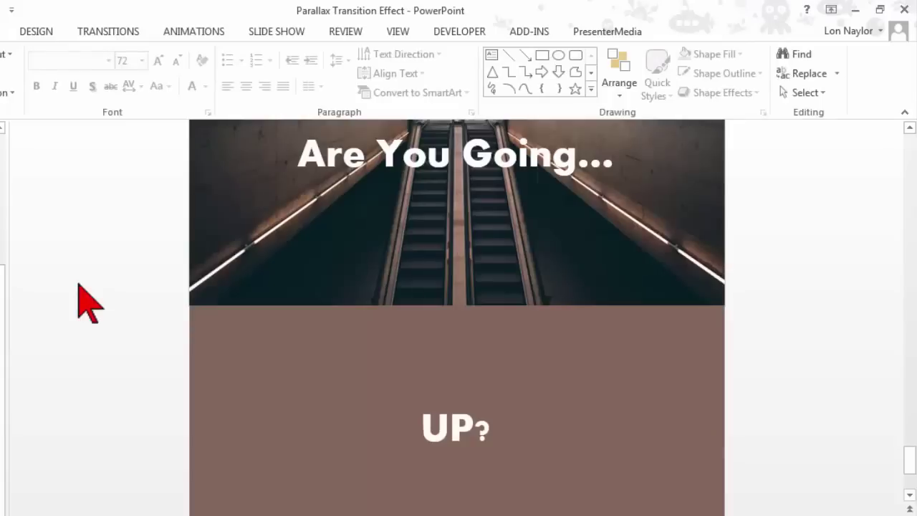
ctrl+scroll(79, 284, down, 3)
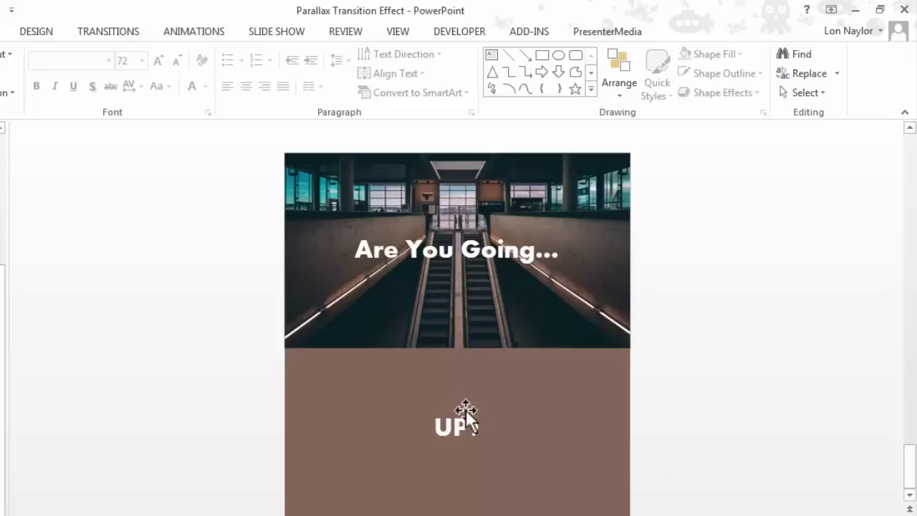
- Group the 'UP?' and 'Are You Going...' text boxes and nudge the group slightly up
click(568, 458)
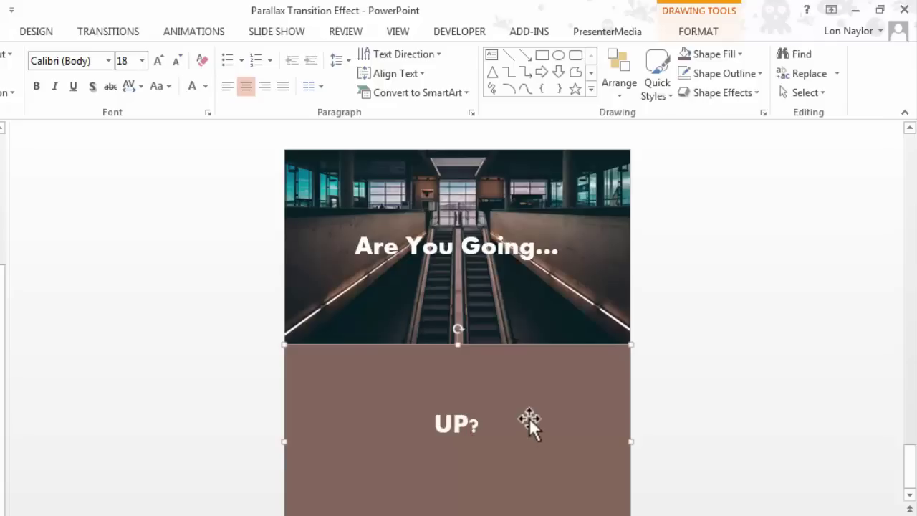
click(459, 424)
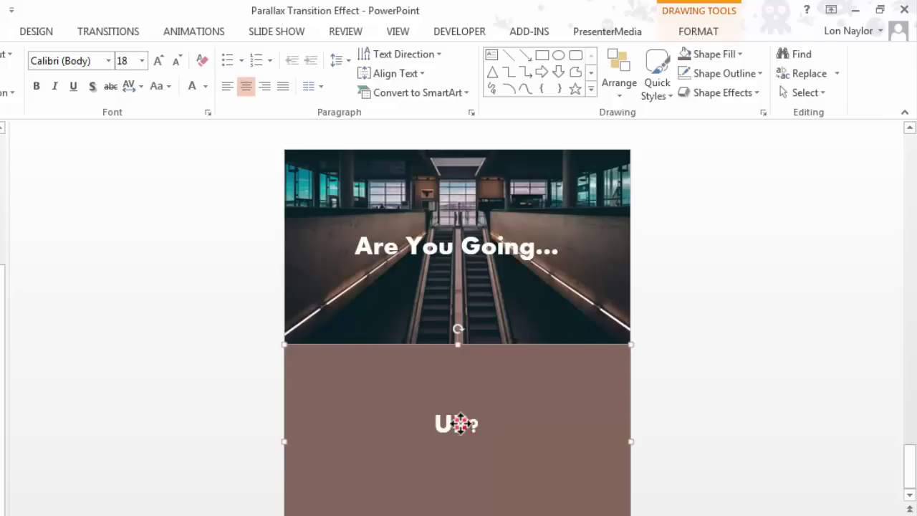
shift+click(509, 244)
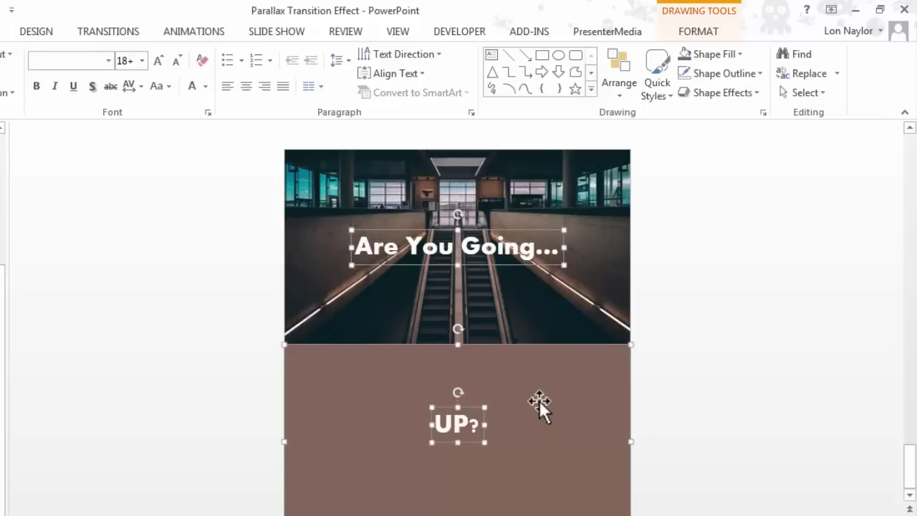
right_click(513, 353)
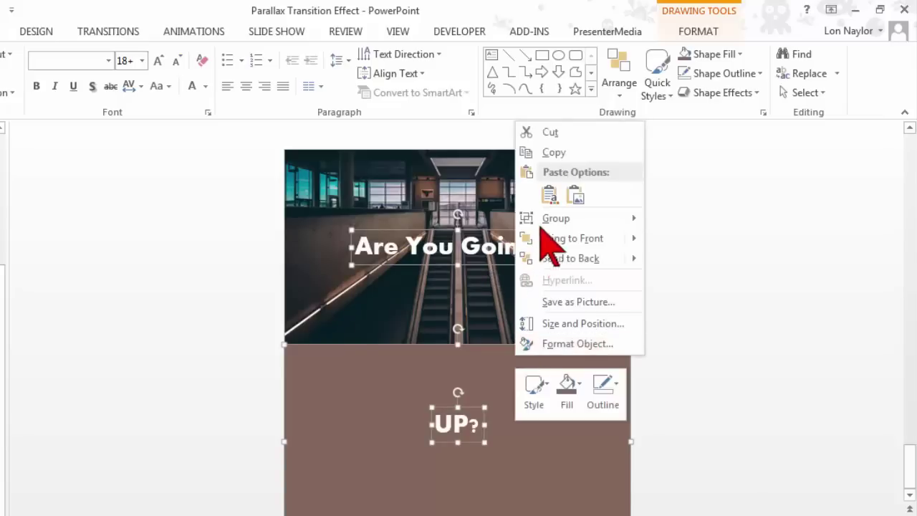
mouse_move(583, 219)
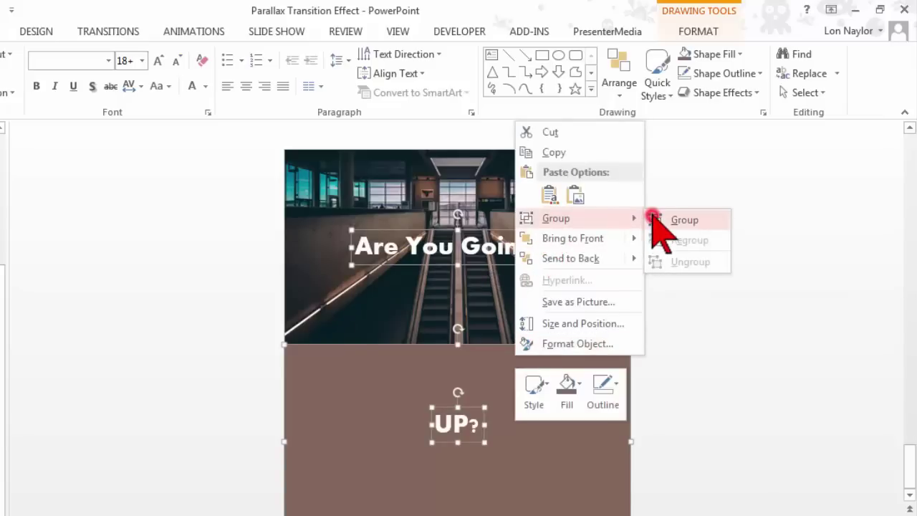
click(653, 217)
drag(564, 367, 565, 345)
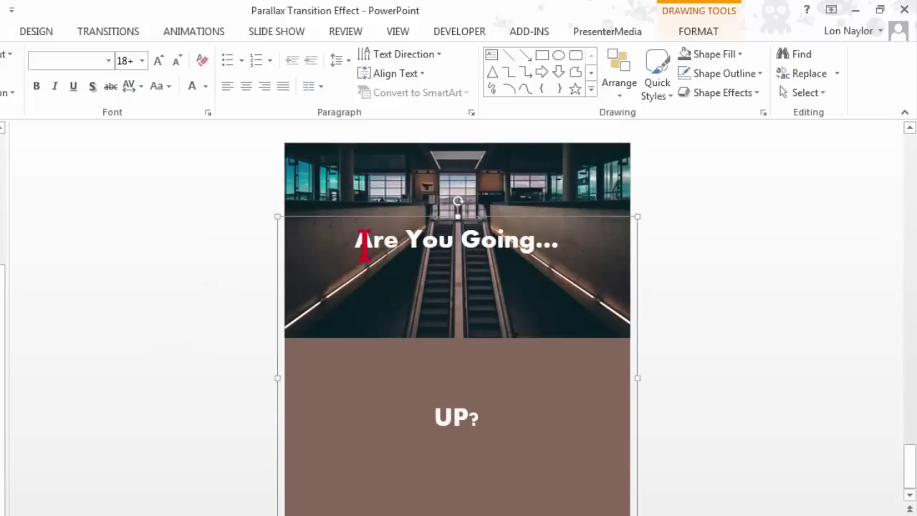
- Reselect the whole group and bring up the Animations options
click(392, 400)
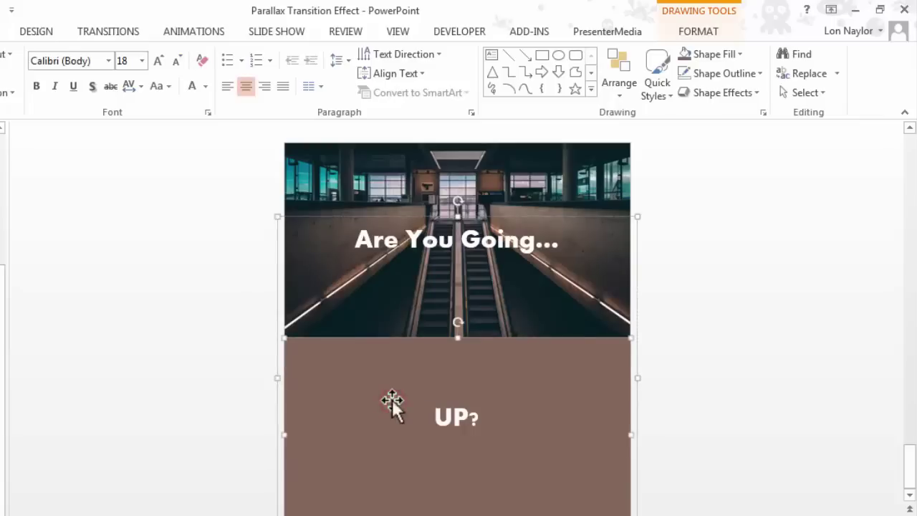
click(277, 236)
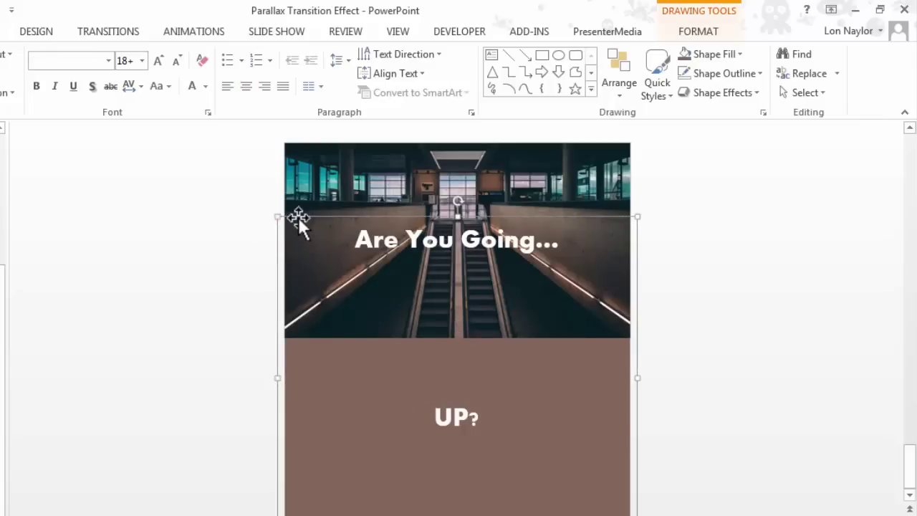
click(185, 29)
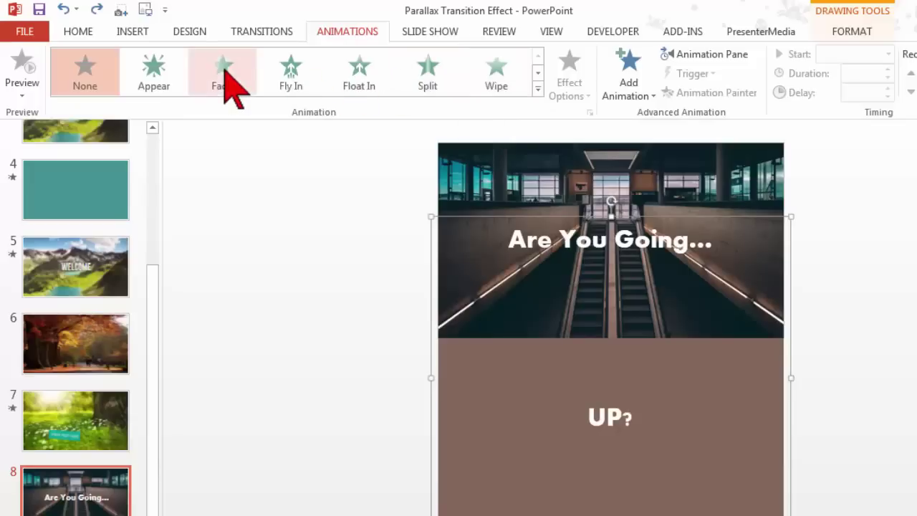
- Apply the Up motion path from More Motion Paths to the grouped text
click(538, 73)
click(539, 72)
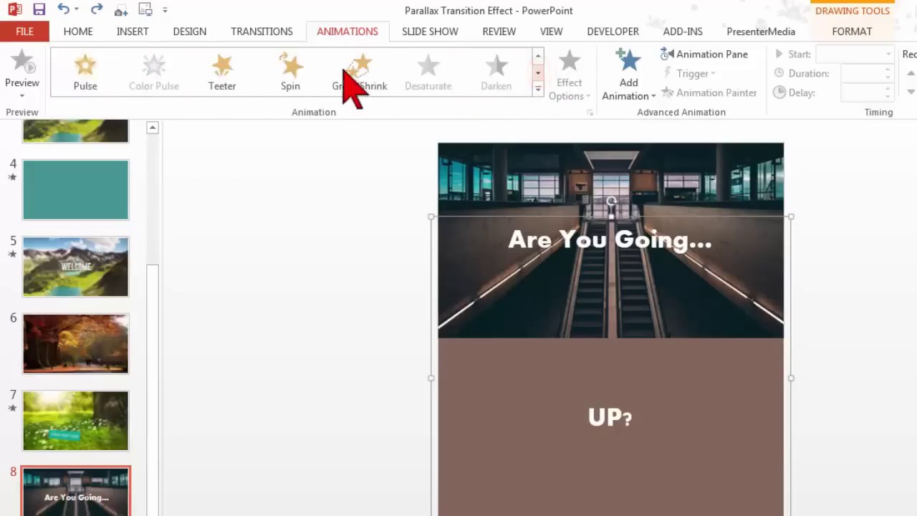
click(538, 88)
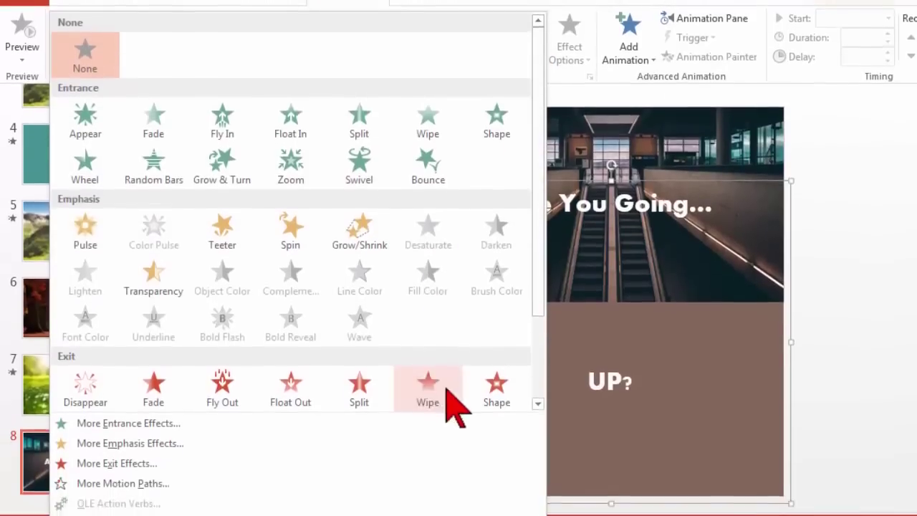
scroll(444, 430, down, 3)
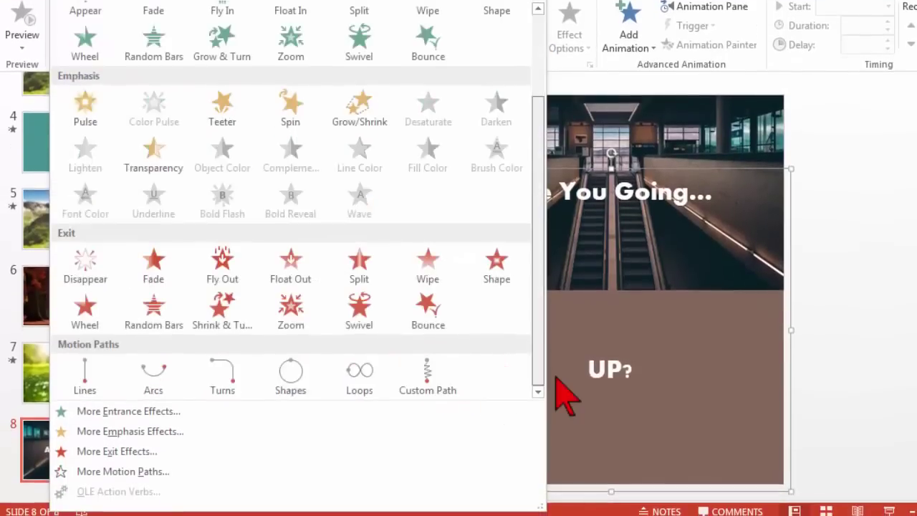
click(150, 473)
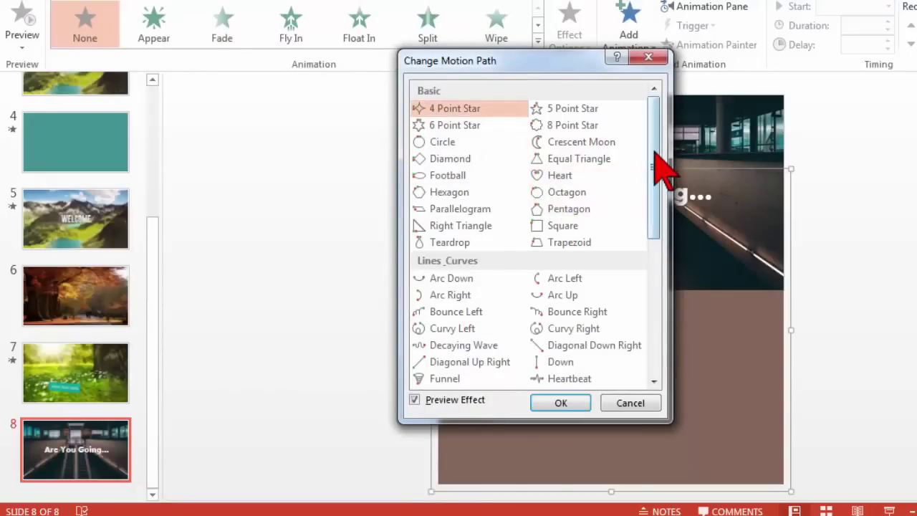
drag(654, 167, 651, 273)
click(556, 271)
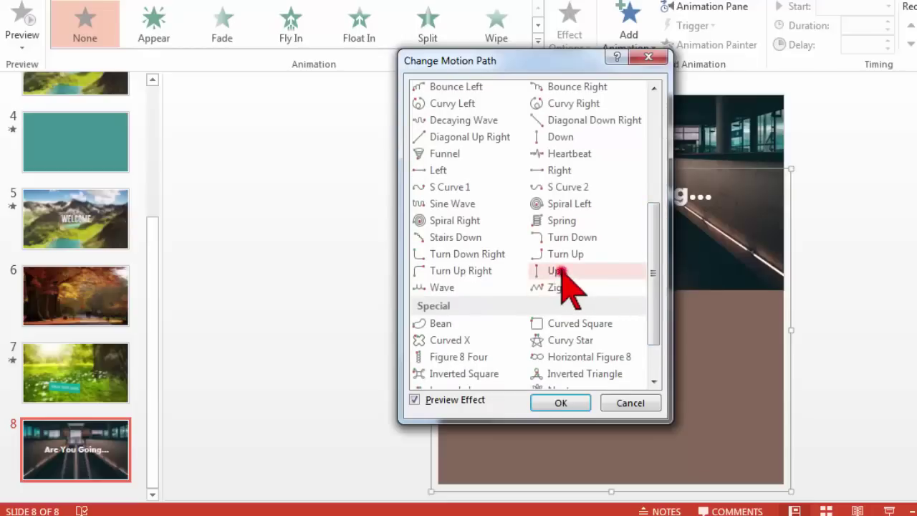
click(561, 403)
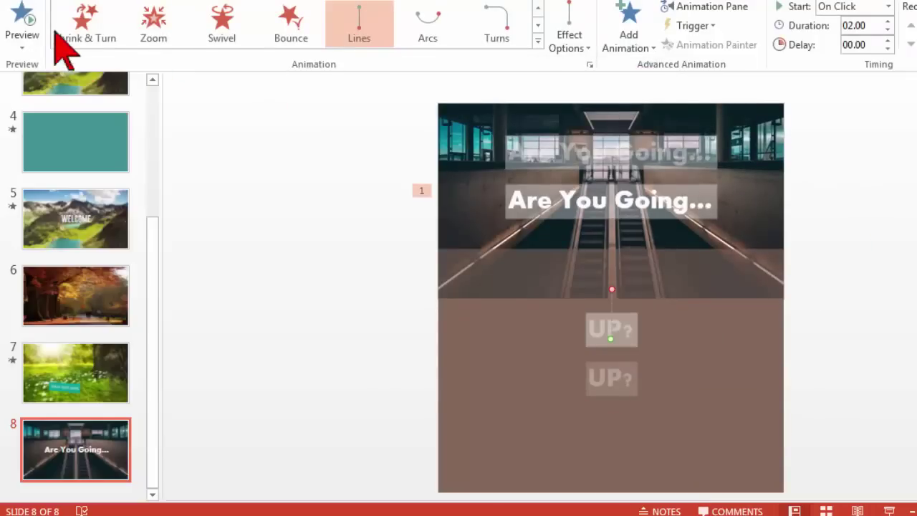
click(21, 16)
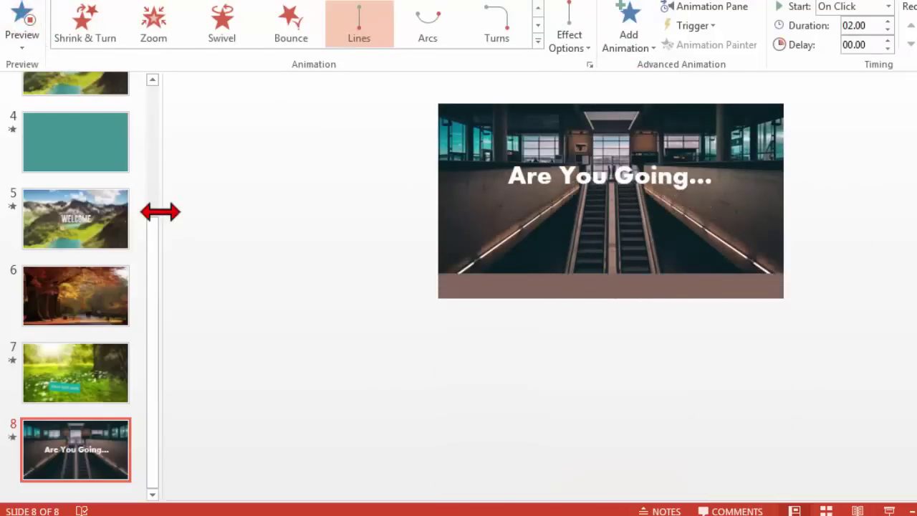
click(667, 238)
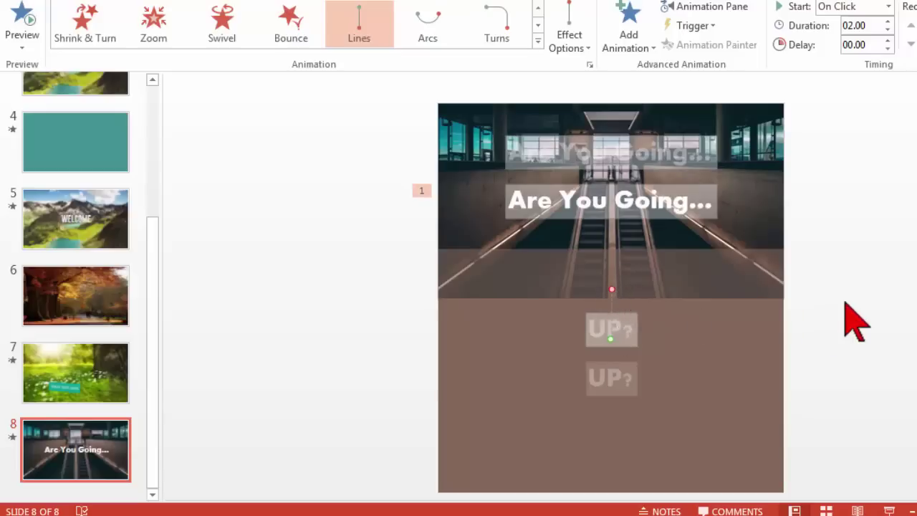
ctrl+scroll(842, 313, up, 5)
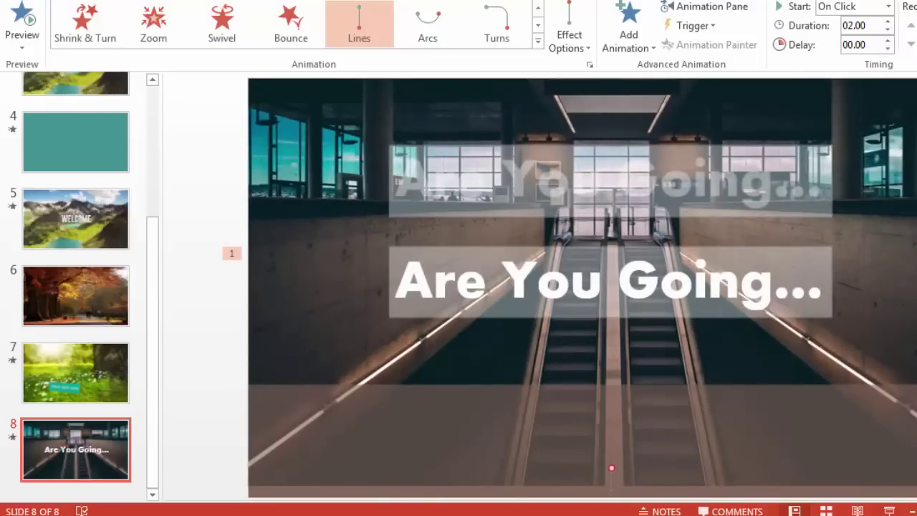
scroll(582, 283, down, 4)
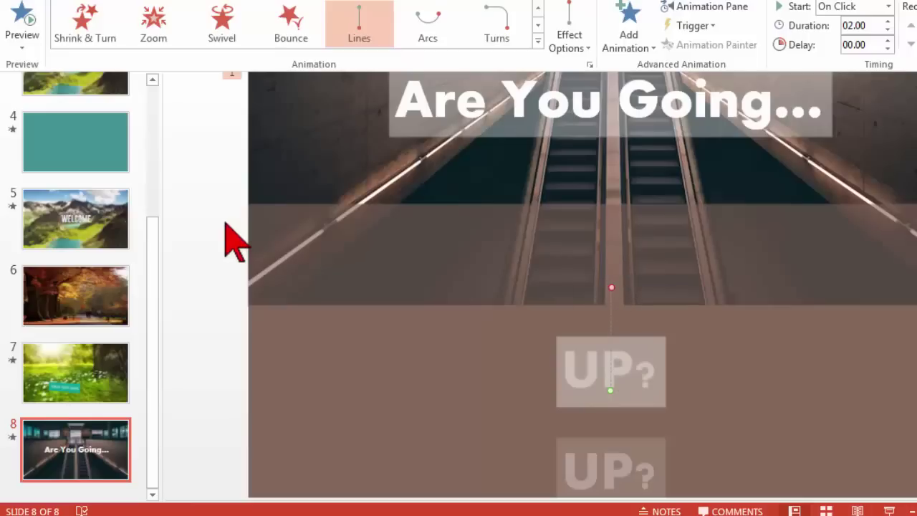
scroll(236, 243, down, 5)
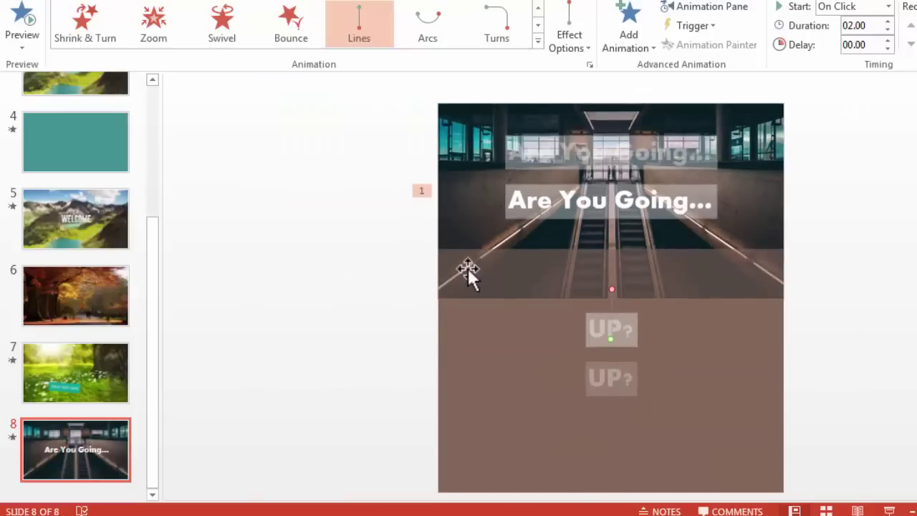
click(20, 18)
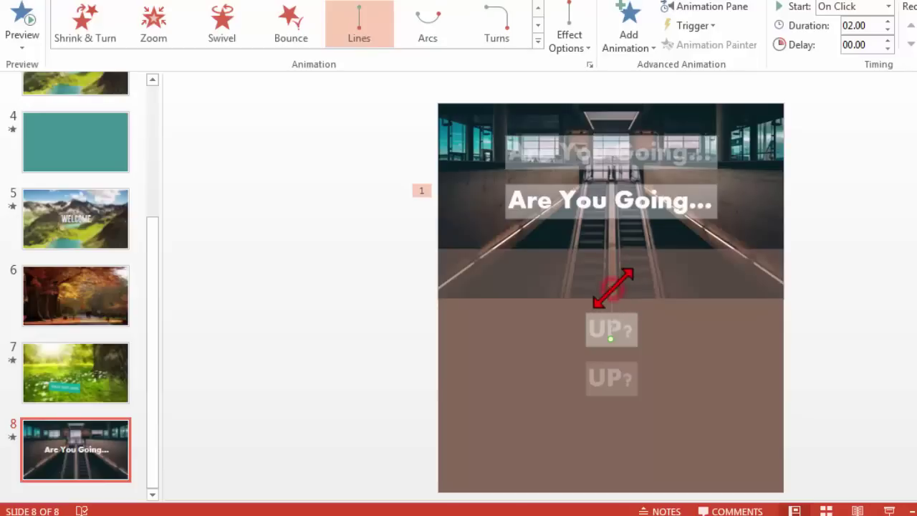
- Stretch the group's Up motion path so it ends near the photo's top
drag(612, 288, 620, 172)
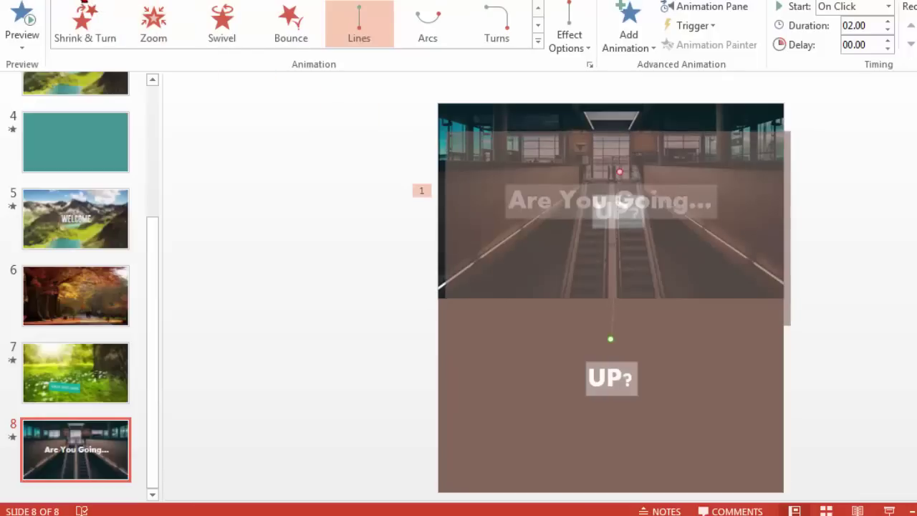
key(ctrl+z)
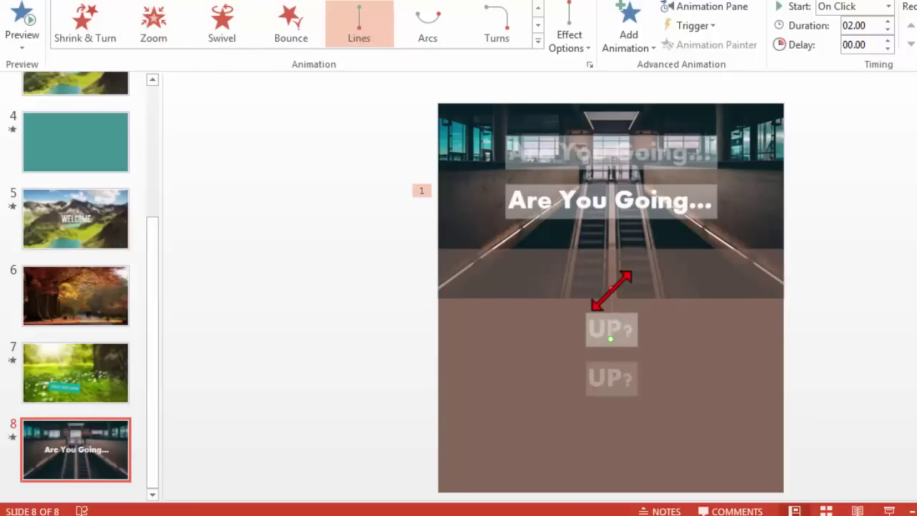
drag(614, 276, 546, 231)
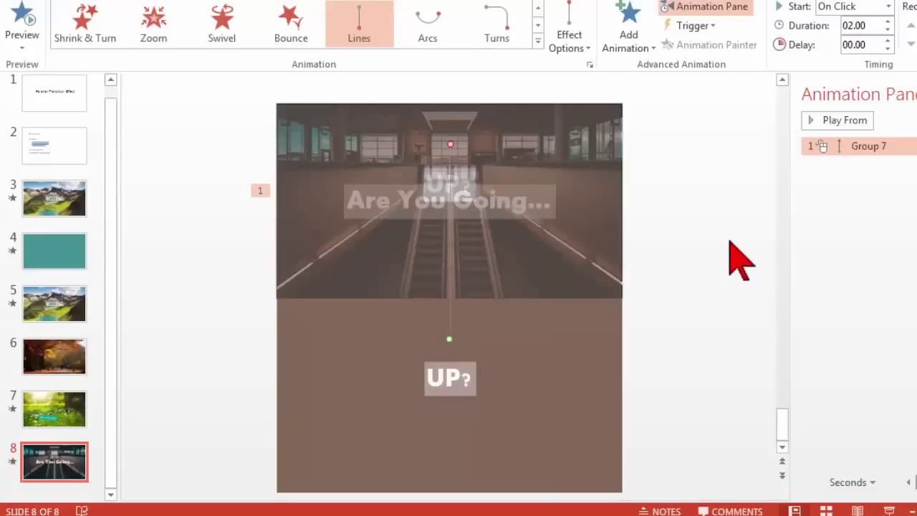
- Select the escalator photo, then the group holding the UP? box
click(596, 249)
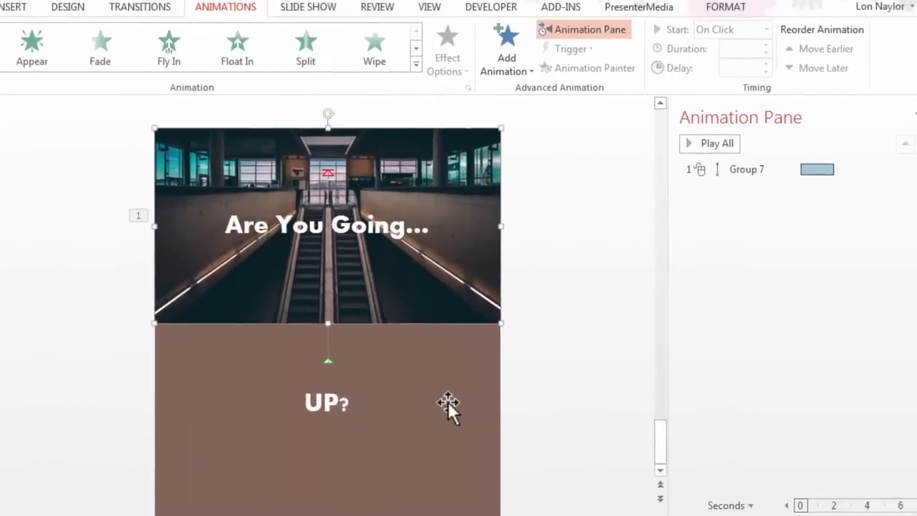
click(416, 407)
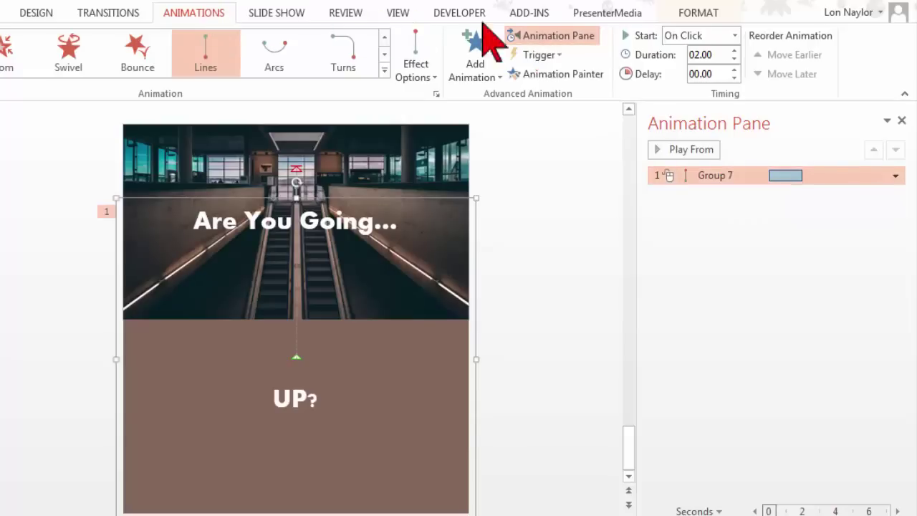
- Copy the group's Up animation onto the escalator photo with Animation Painter, starting With Previous
click(586, 74)
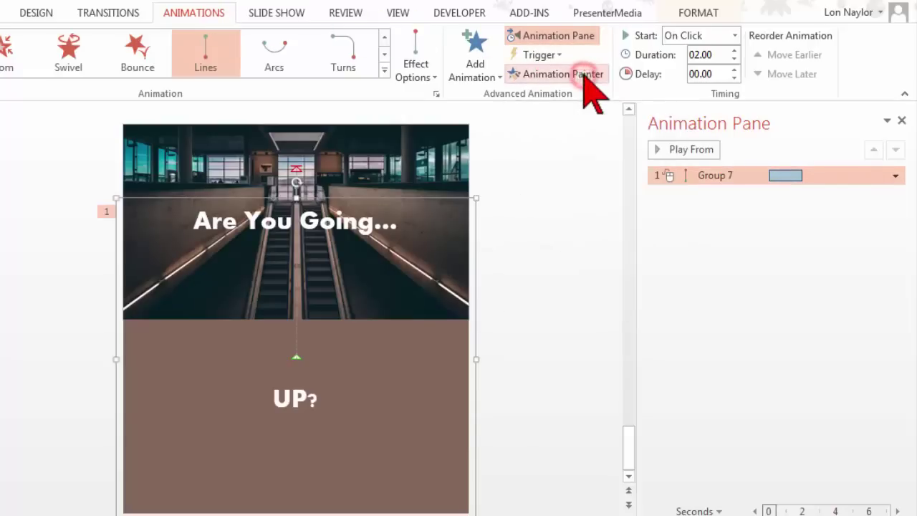
click(421, 141)
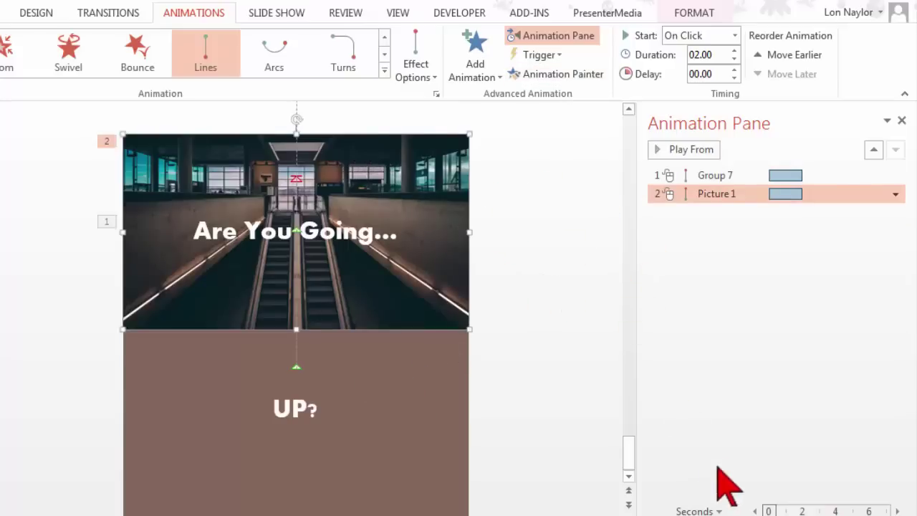
click(895, 195)
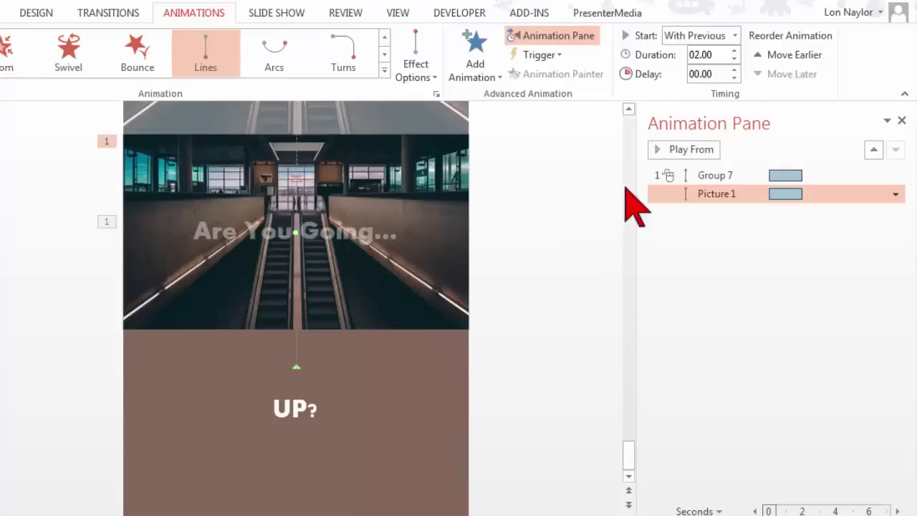
click(628, 109)
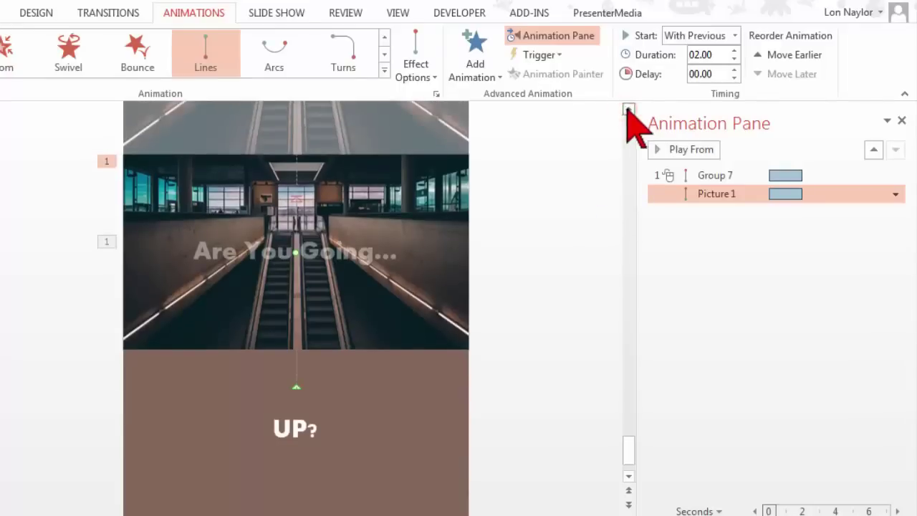
click(433, 192)
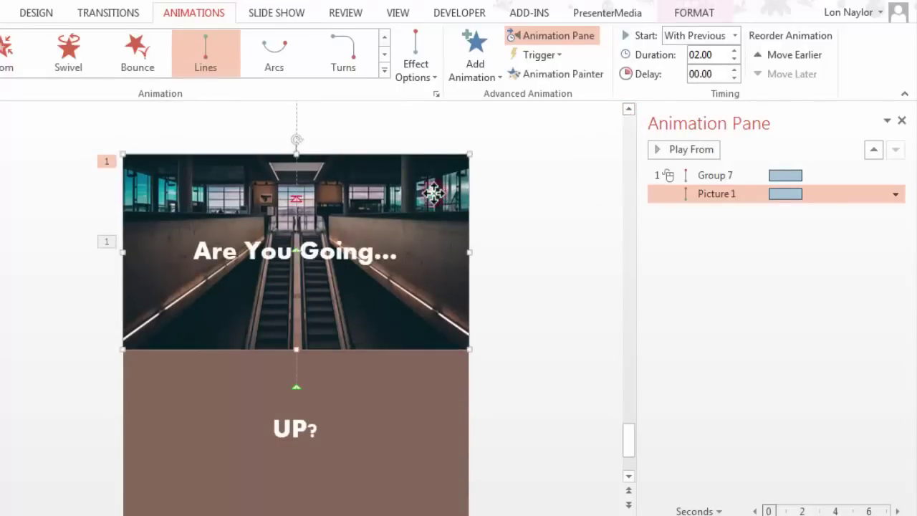
click(628, 108)
- Close the Animation Pane and select the text group below the photo
scroll(477, 344, up, 2)
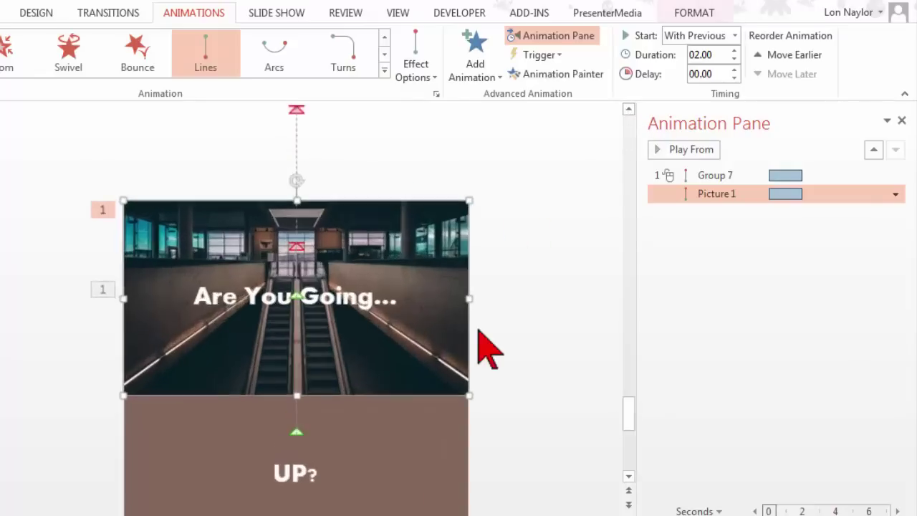
click(901, 120)
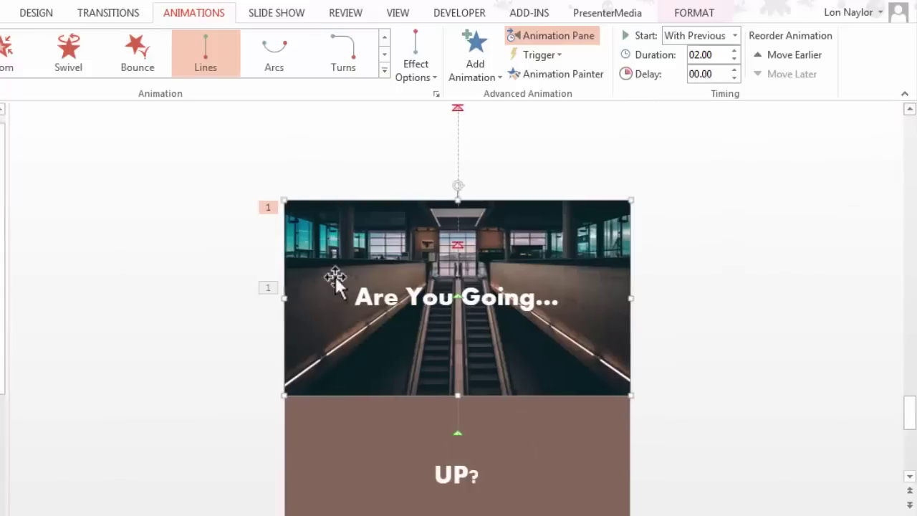
click(503, 441)
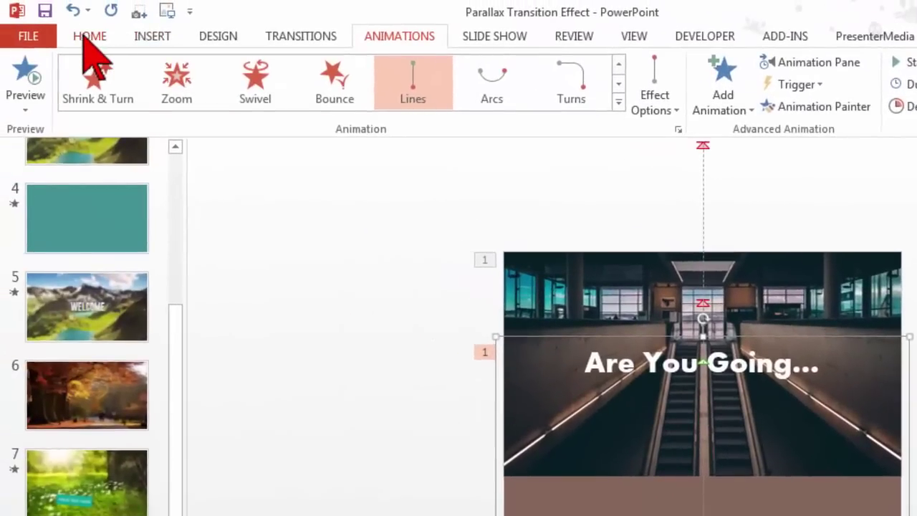
- Hide Group 7 in the Selection Pane, then select the escalator photo
click(83, 38)
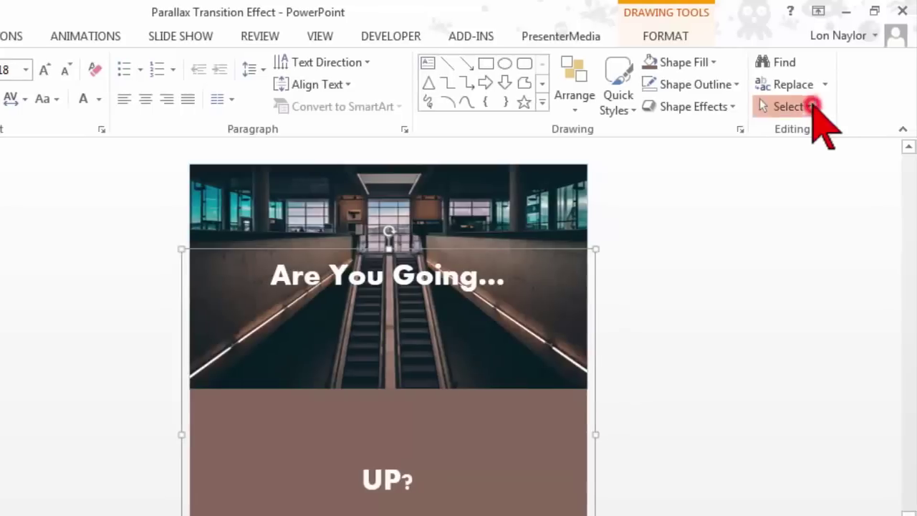
click(809, 106)
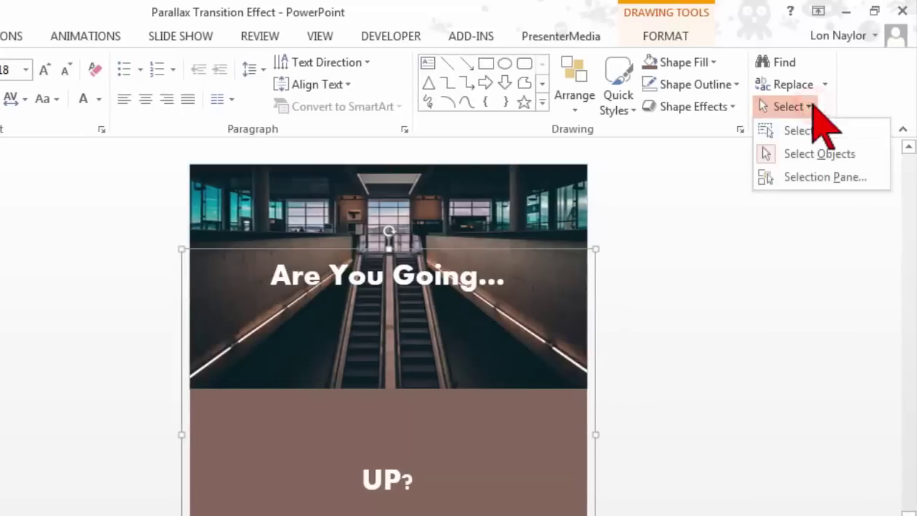
click(830, 176)
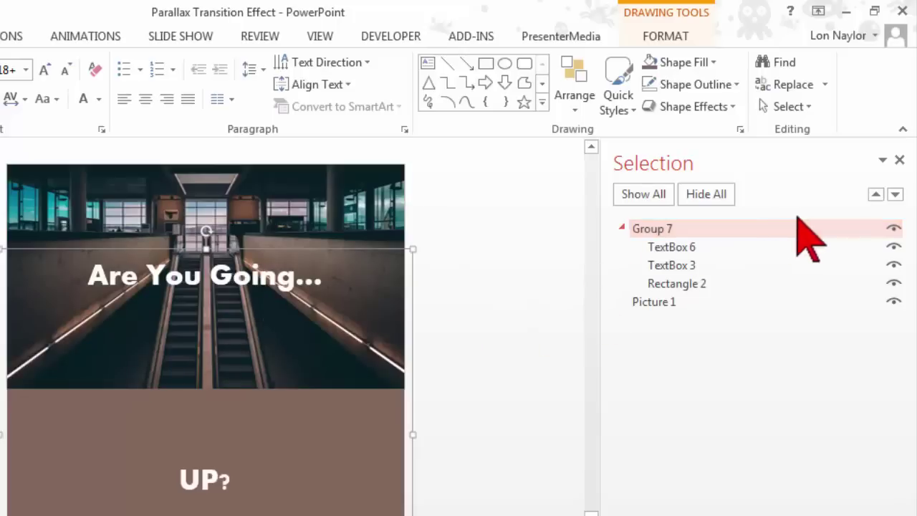
click(893, 230)
click(893, 229)
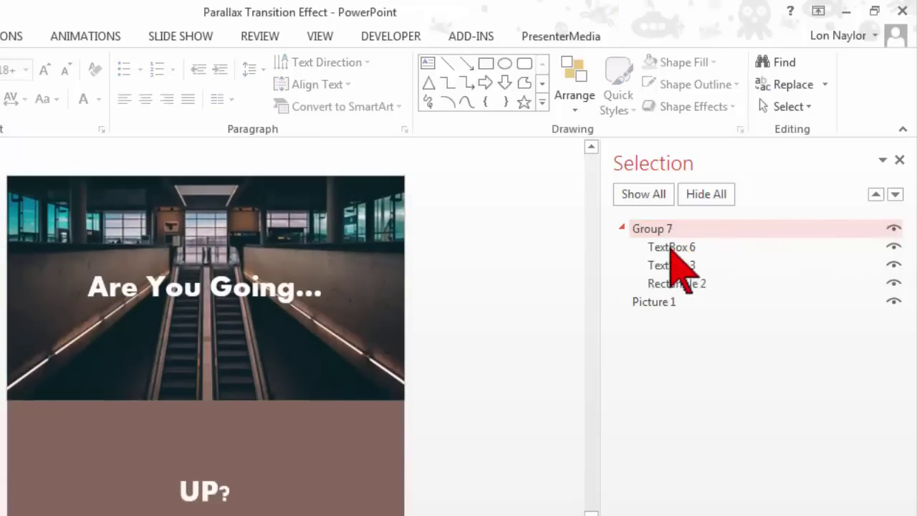
click(671, 247)
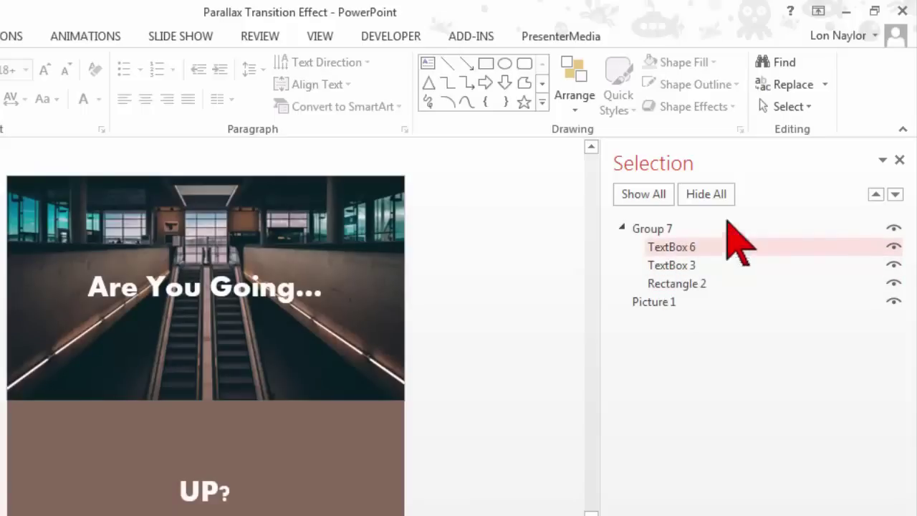
click(893, 229)
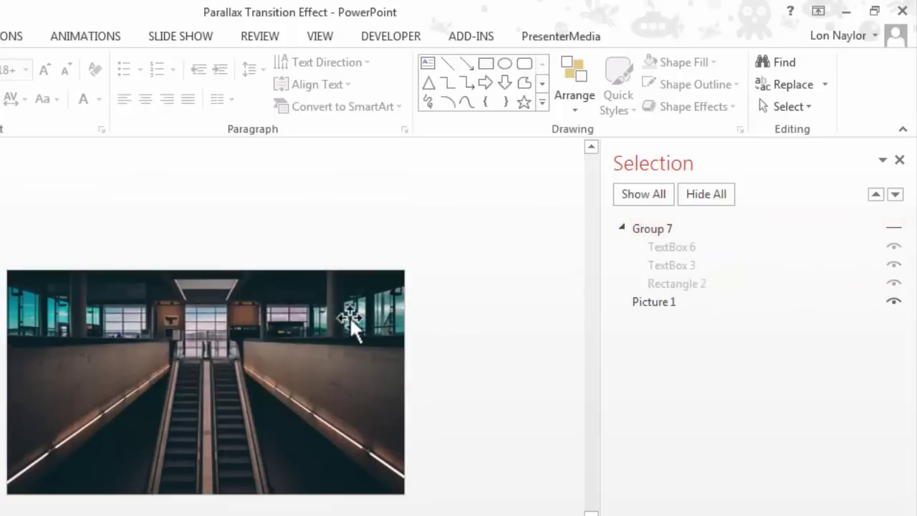
click(328, 324)
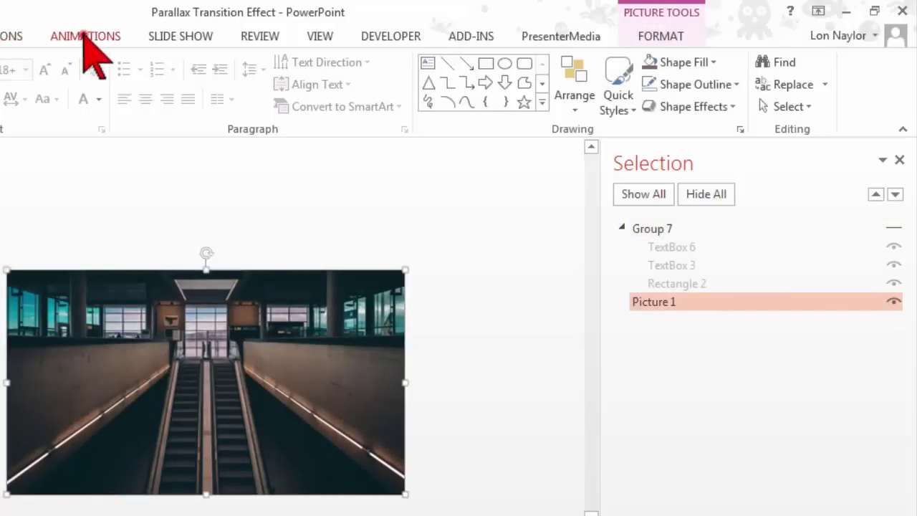
- Shorten the escalator photo's Up motion path to about half its length for the parallax offset
click(86, 37)
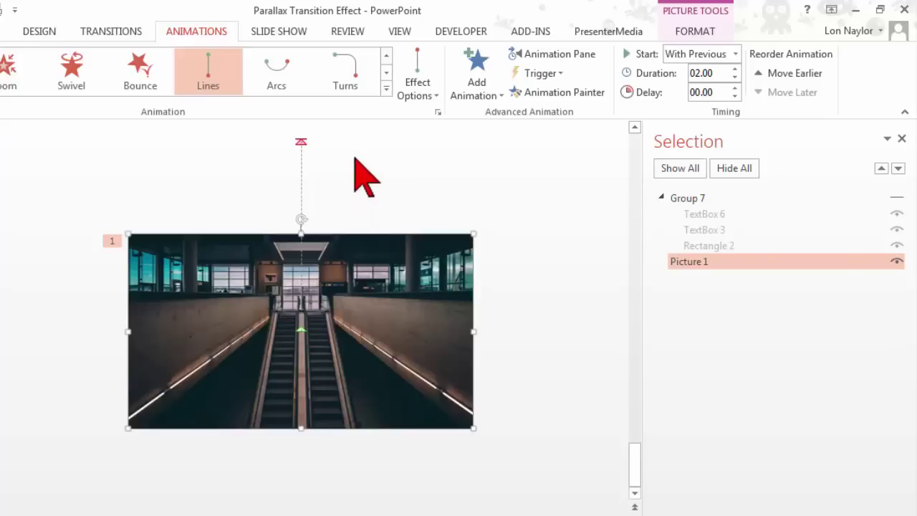
drag(327, 275, 328, 358)
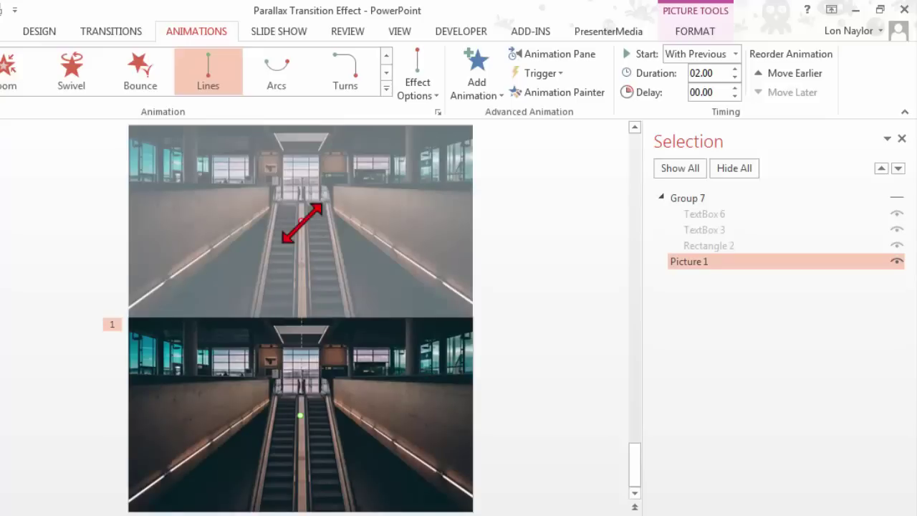
drag(302, 224, 303, 317)
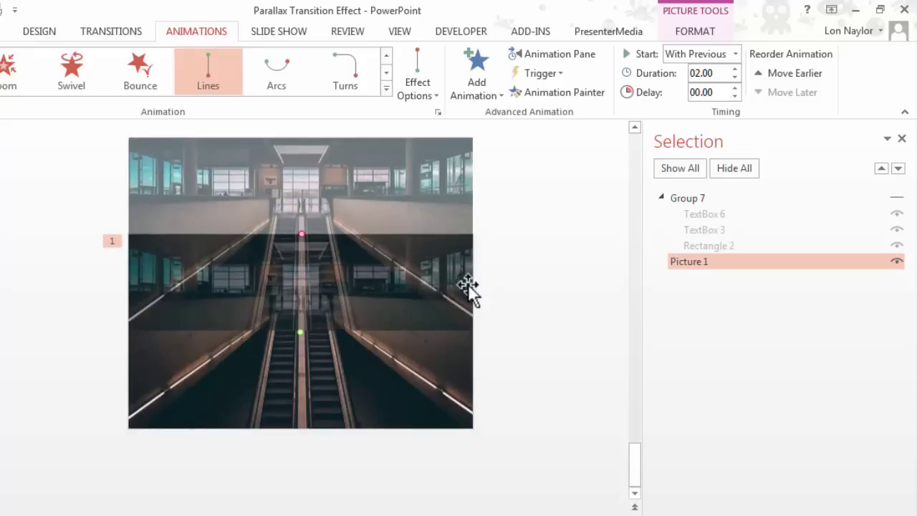
- Unhide Group 7 in the Selection Pane so 'Are You Going...' and the brown 'UP?' box reappear on slide 8
click(901, 139)
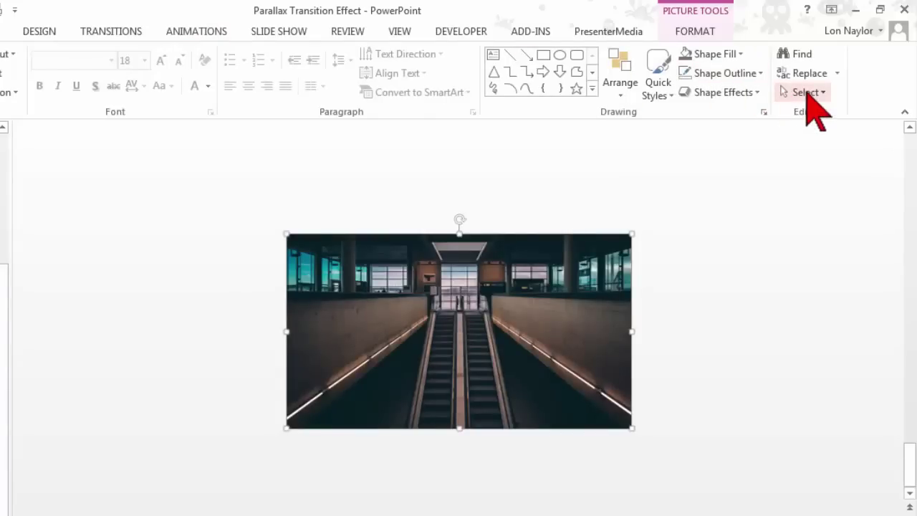
click(806, 93)
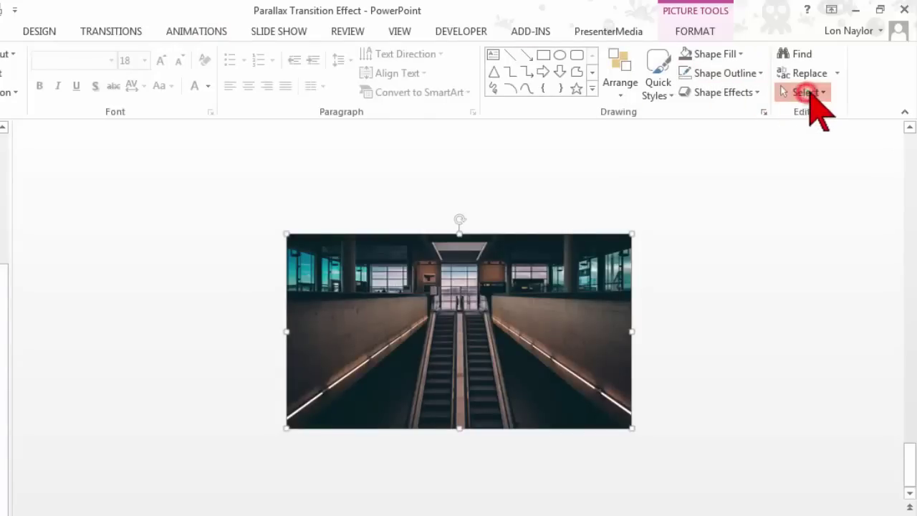
click(831, 154)
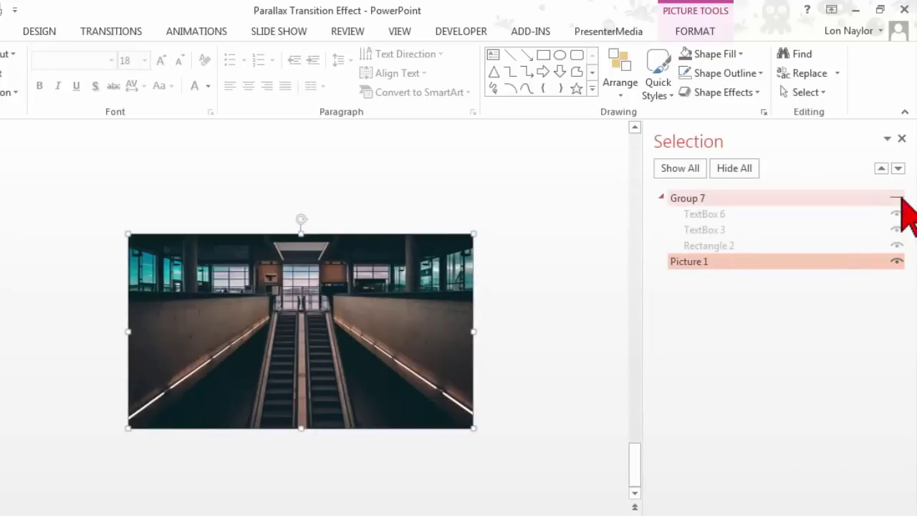
click(901, 198)
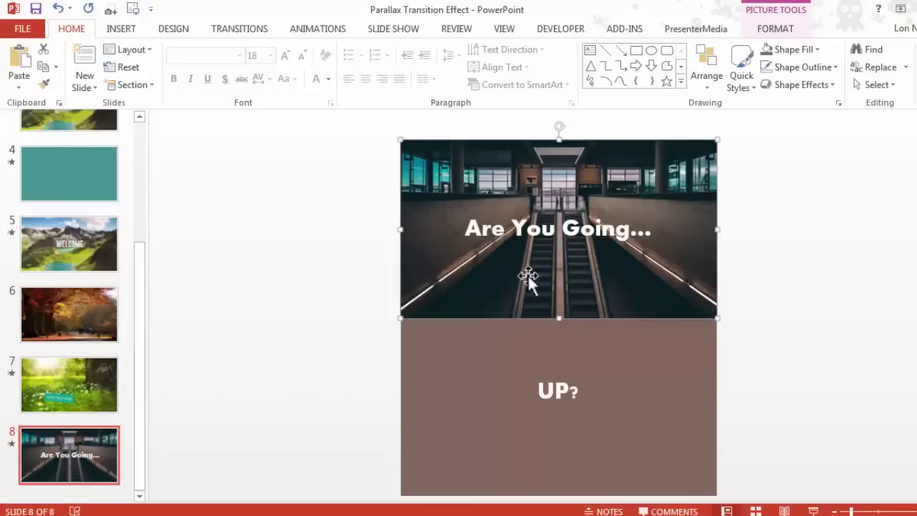
- Deselect the escalator photo and switch to slide 3, the WELCOME mountain slide
click(95, 470)
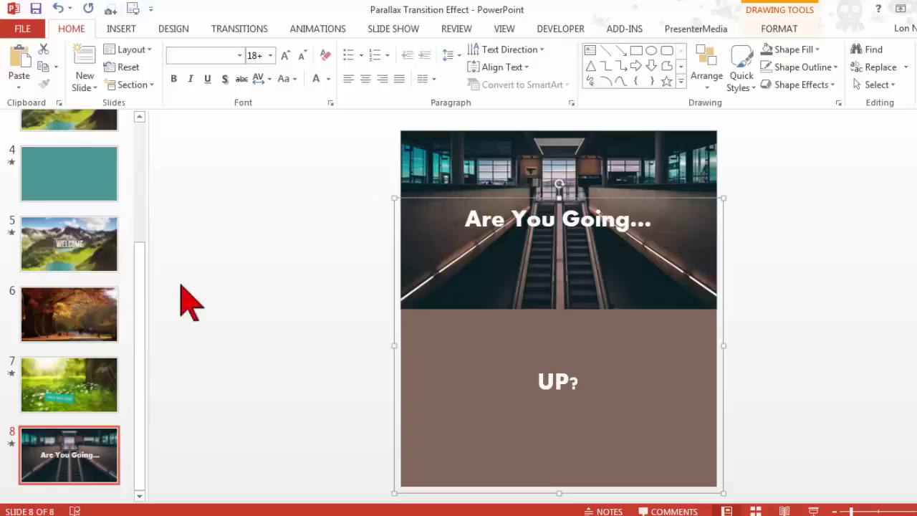
click(154, 356)
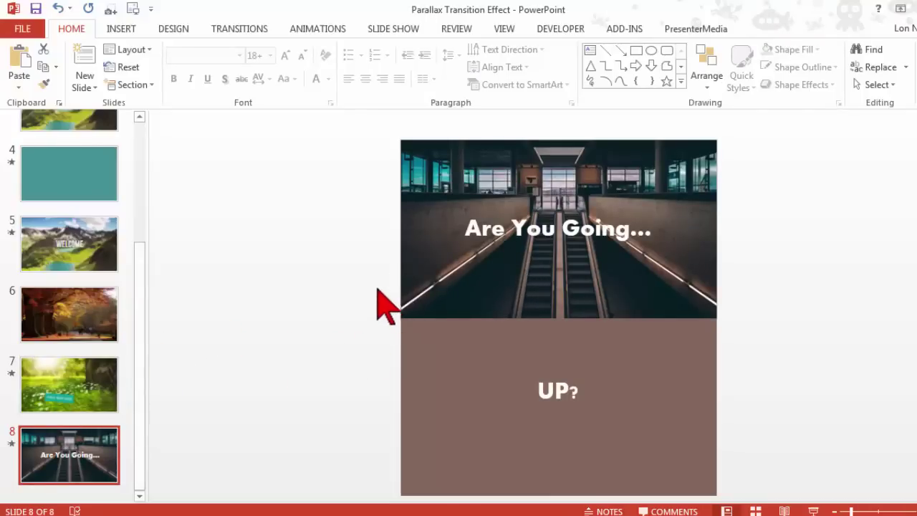
click(137, 273)
drag(139, 280, 148, 141)
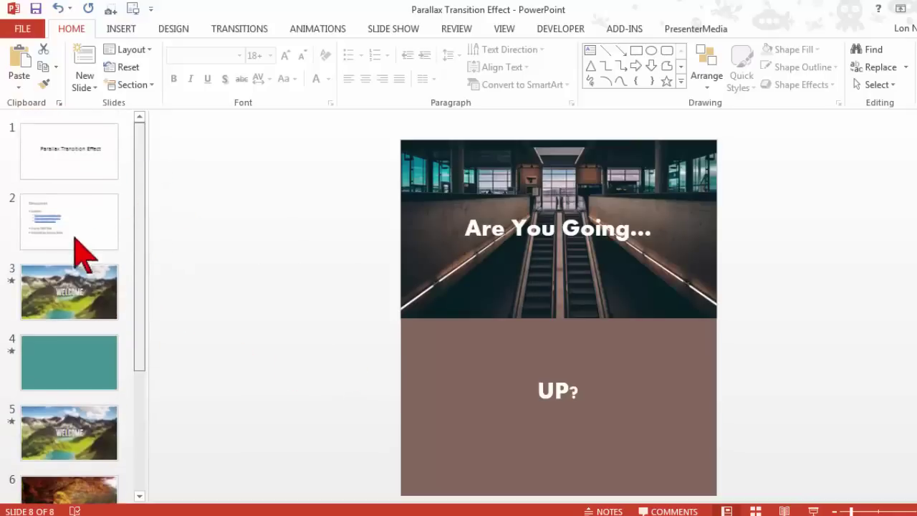
click(80, 300)
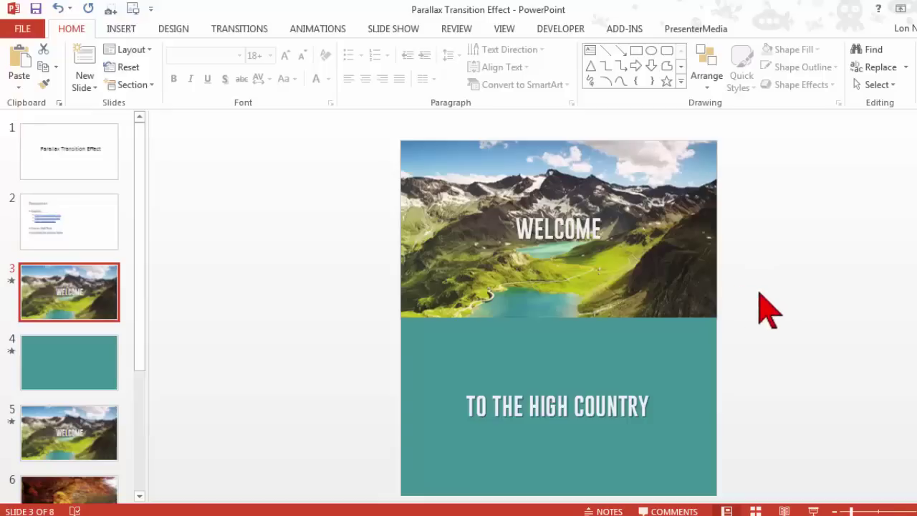
- Swap slide 3's mountain photo for photodune-3629421-nature-l from J:\1. Media Library\Stock Photos, stretched full width
click(671, 266)
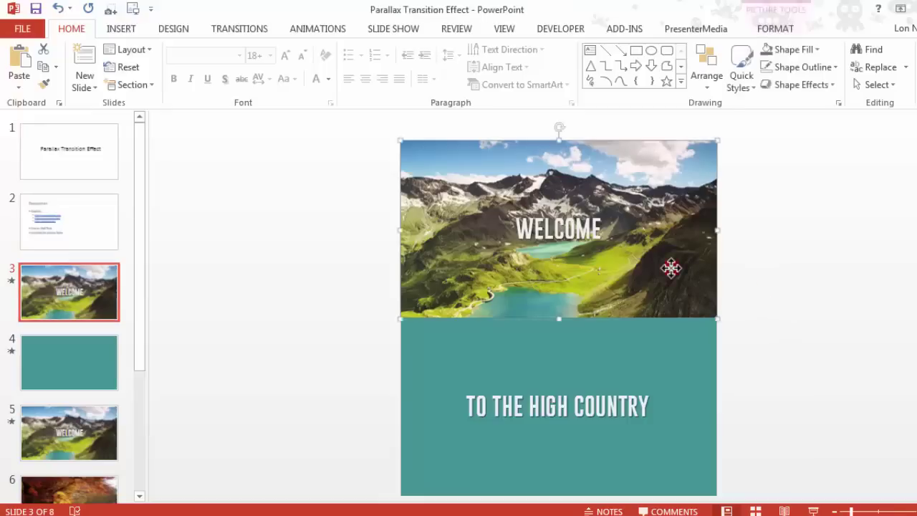
right_click(619, 188)
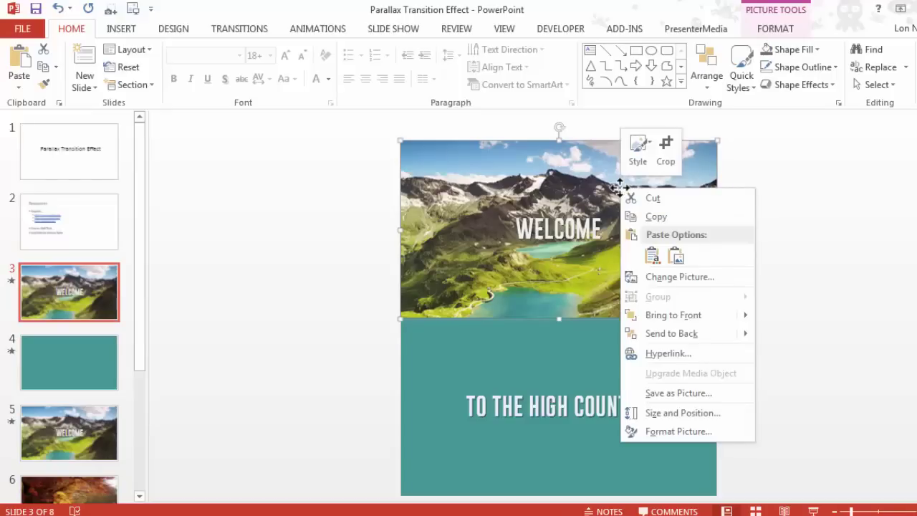
click(677, 276)
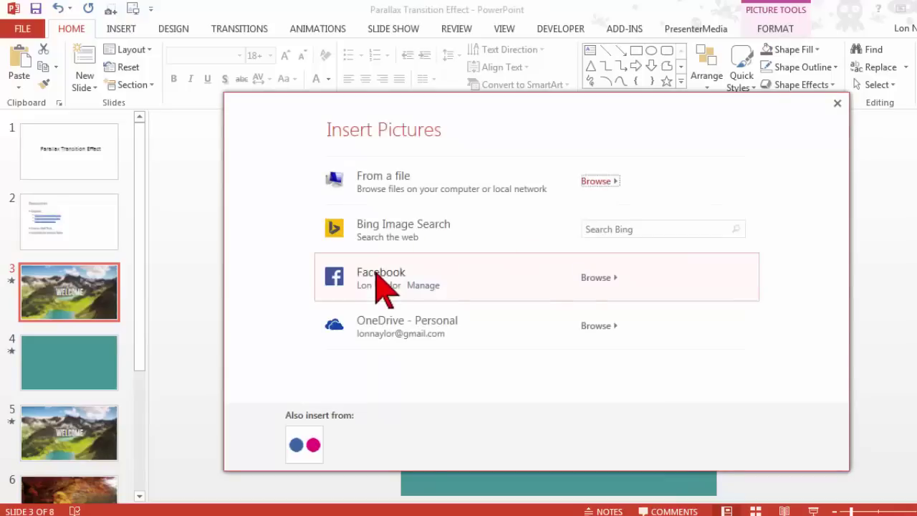
click(368, 180)
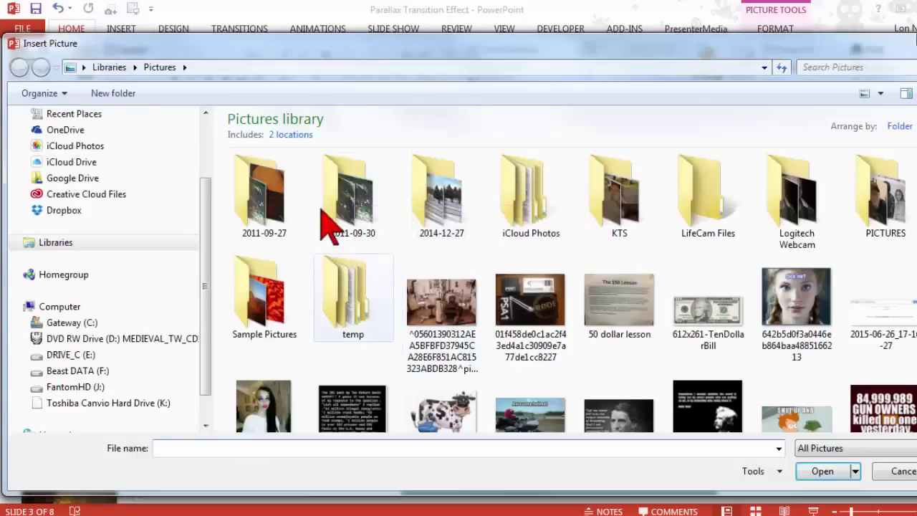
scroll(204, 228, up, 2)
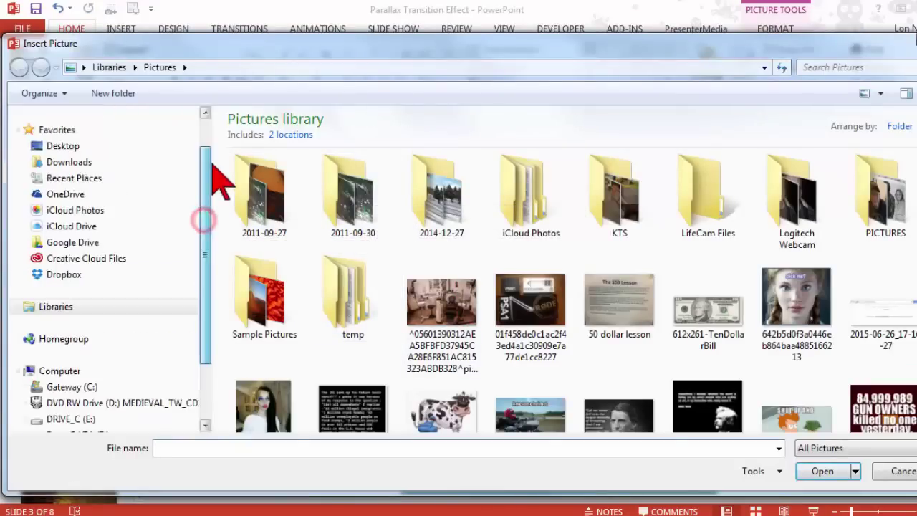
scroll(207, 229, down, 3)
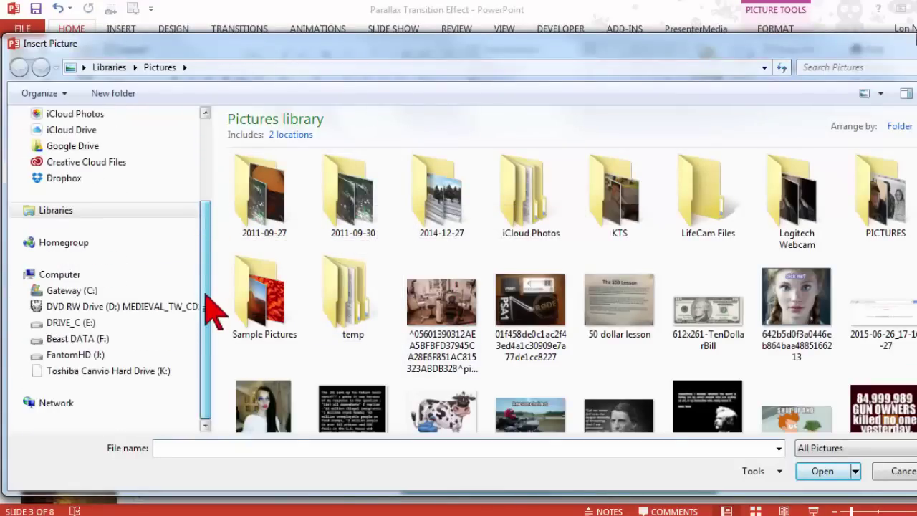
click(74, 356)
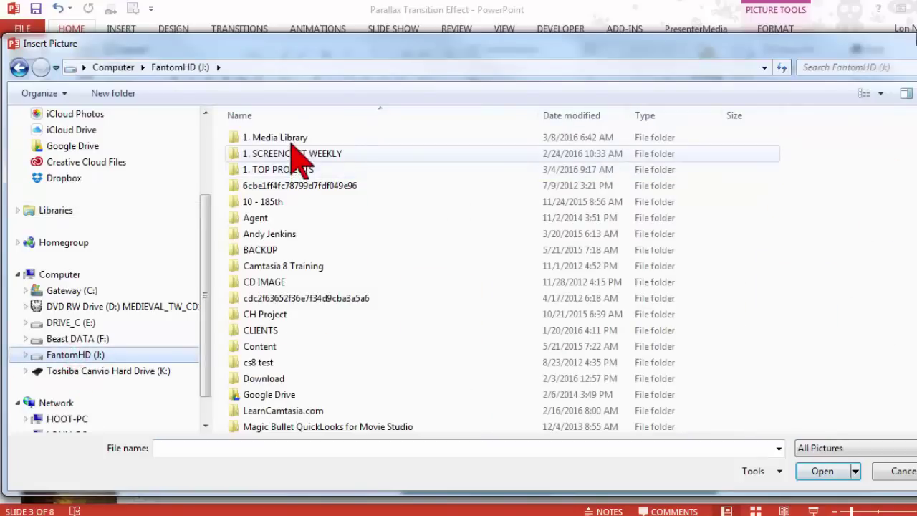
double_click(294, 139)
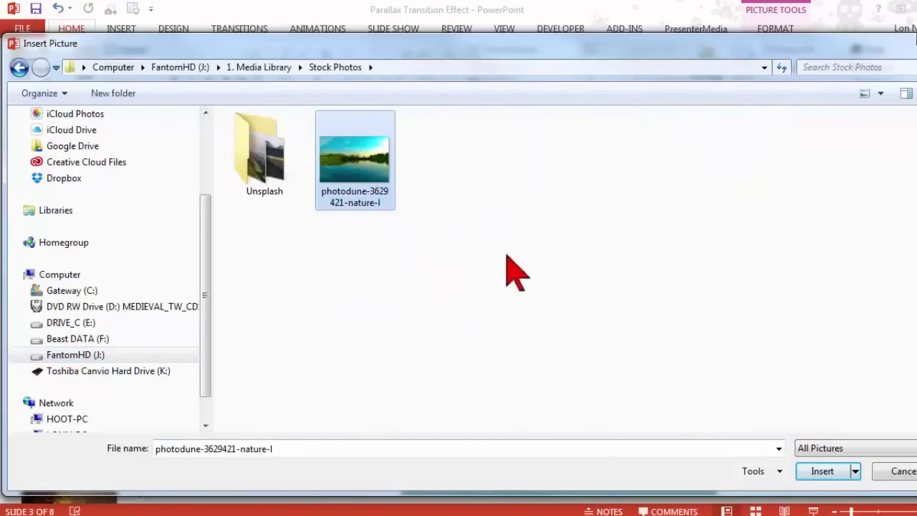
click(822, 471)
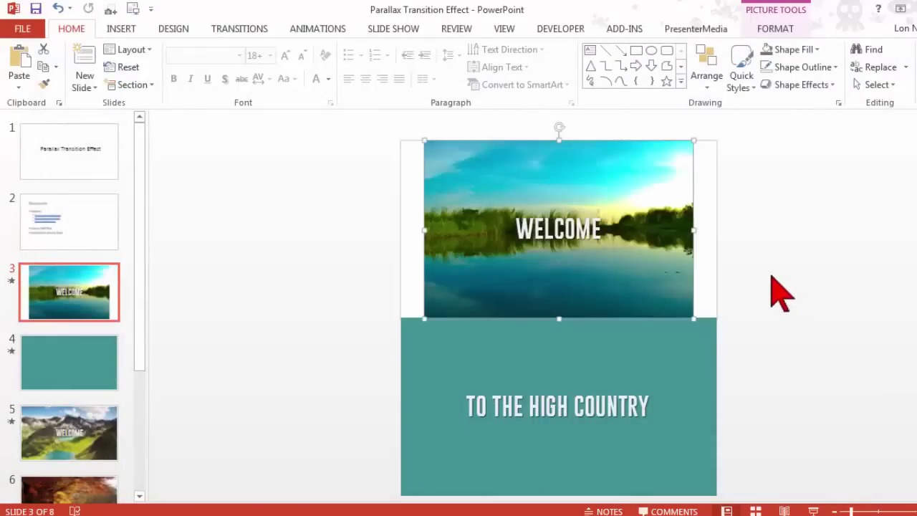
drag(699, 229, 717, 230)
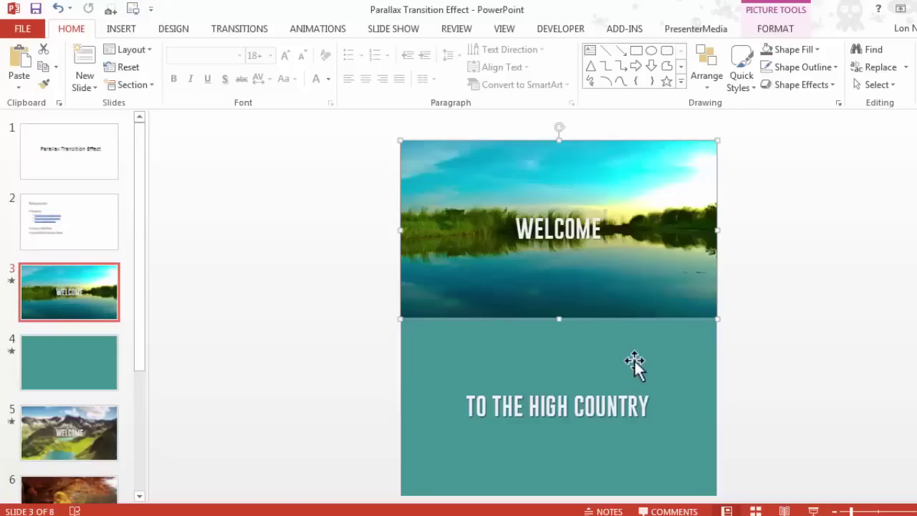
- Recolour the grouped rectangle behind TO THE HIGH COUNTRY with a dark teal eyedropped from the lake photo
drag(634, 359, 636, 345)
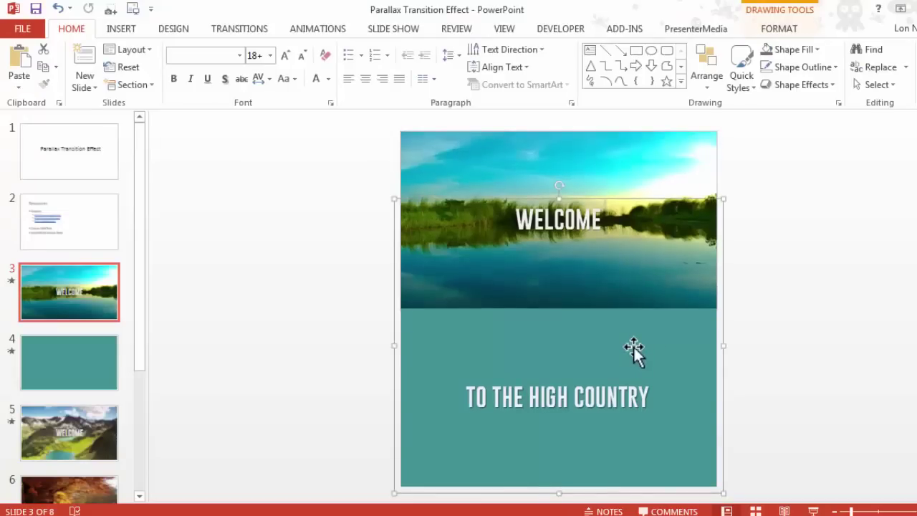
click(634, 347)
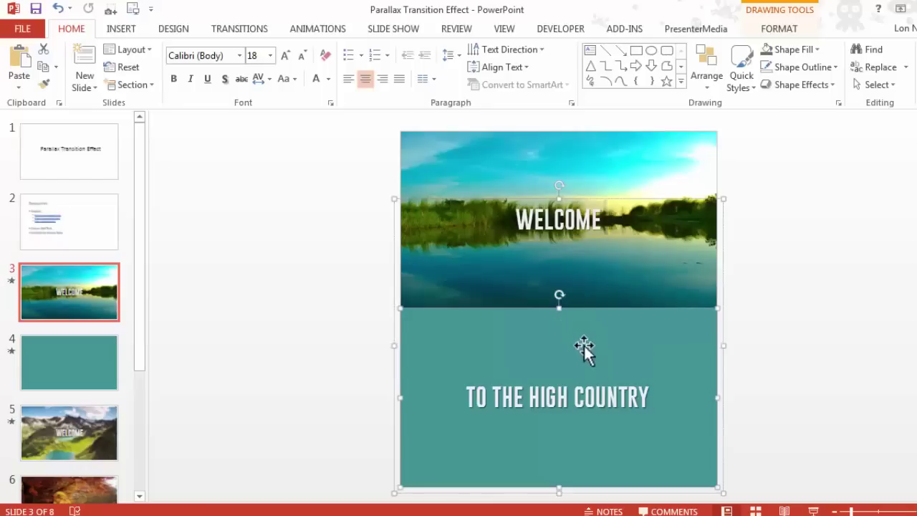
right_click(500, 343)
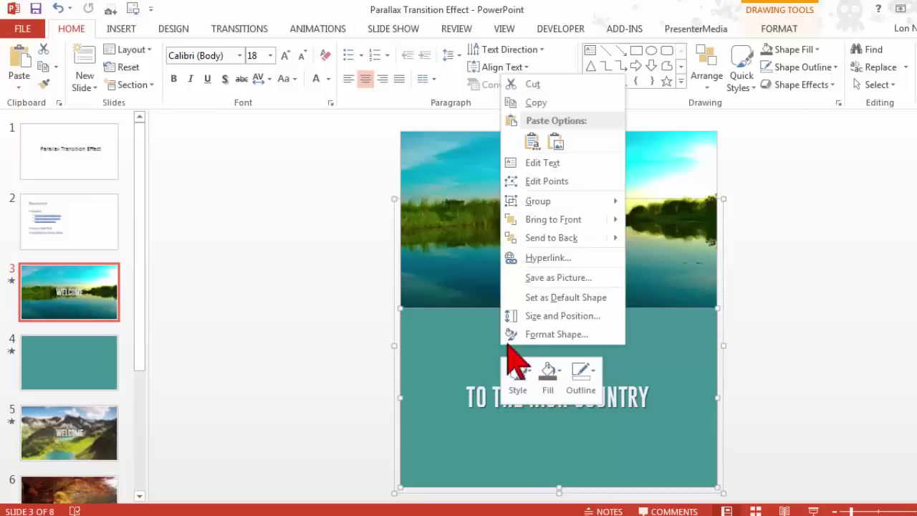
click(548, 368)
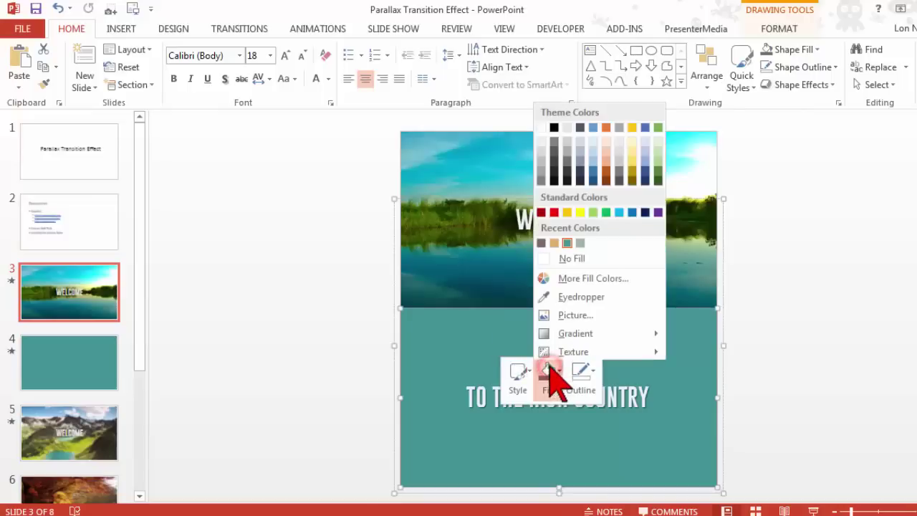
click(579, 292)
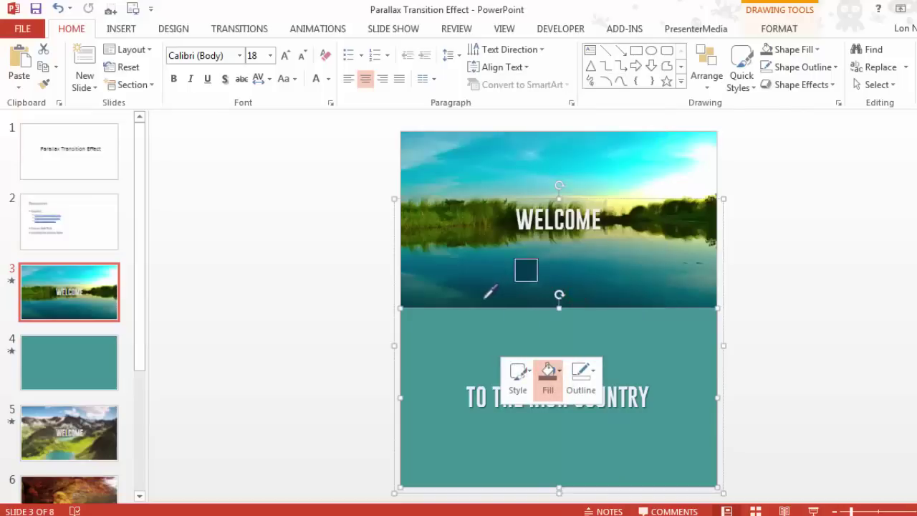
click(436, 296)
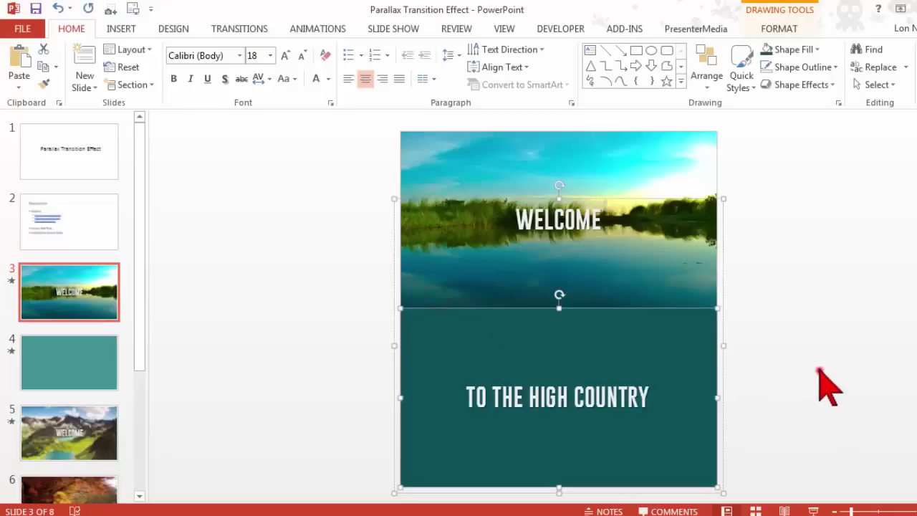